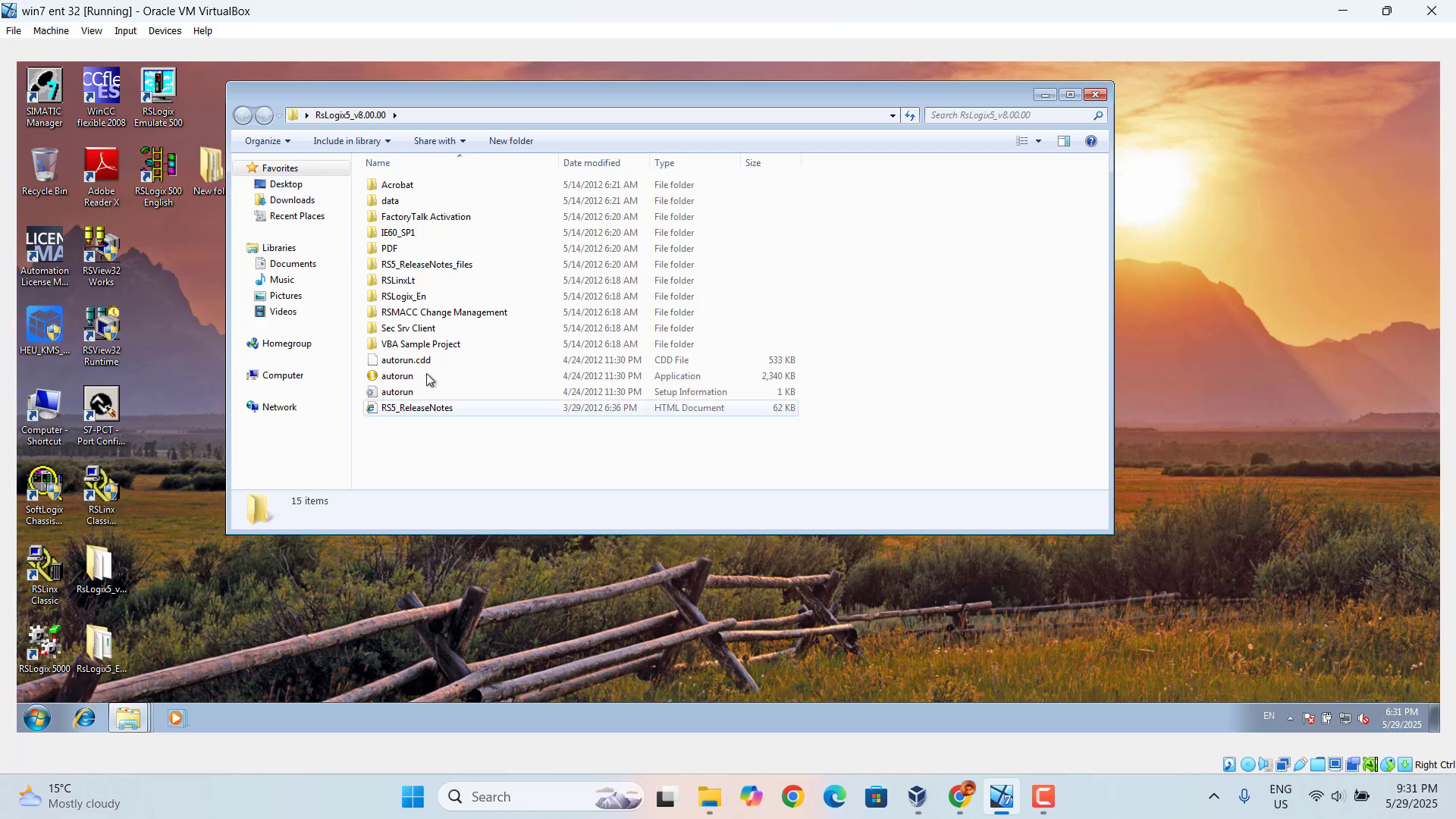
Run the autorun application in the RsLogix5_v8.00.00 folder and start the RSLogix 5 8.00.00 installation from the required steps
double_click(405, 380)
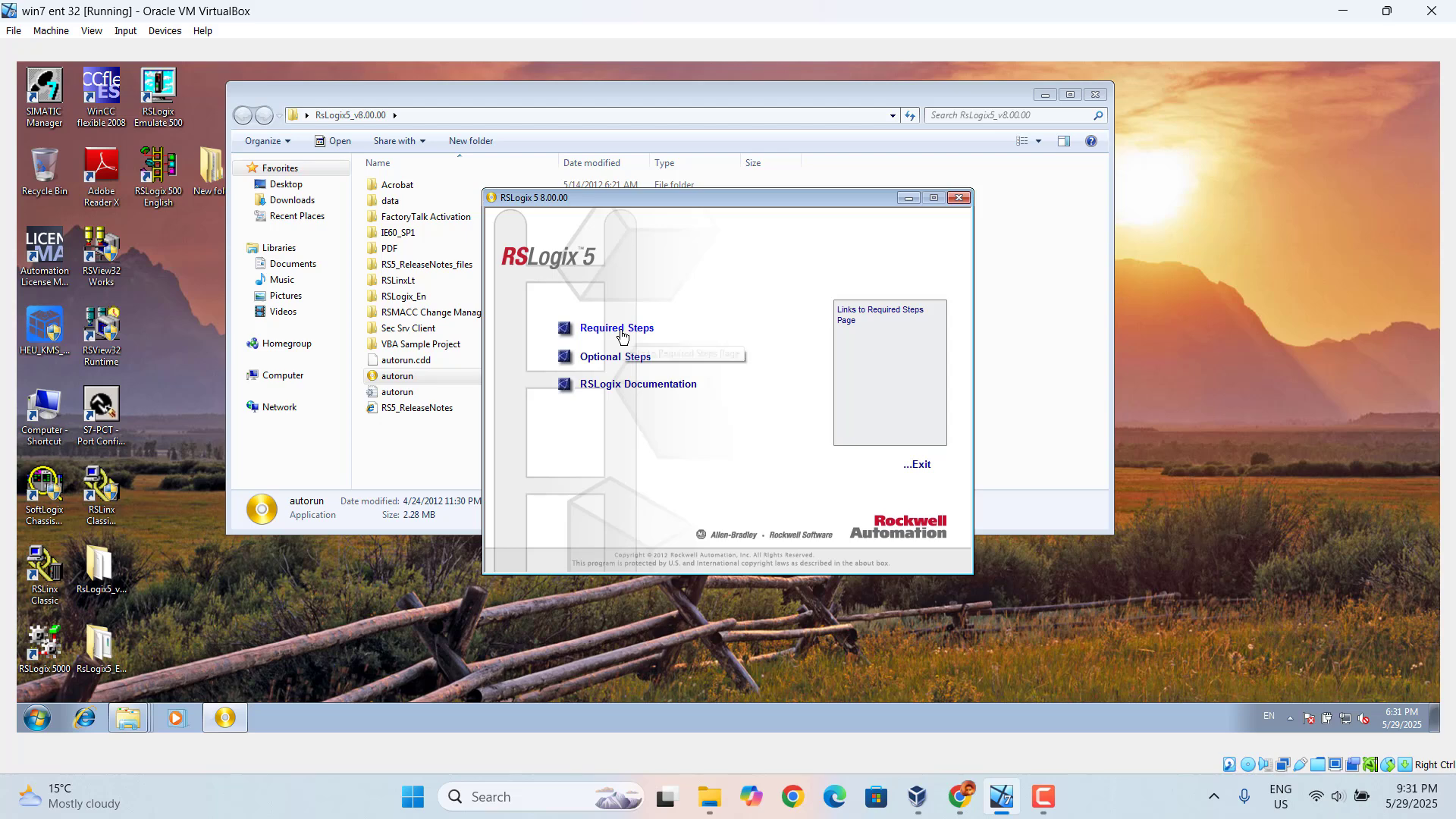
left_click(616, 328)
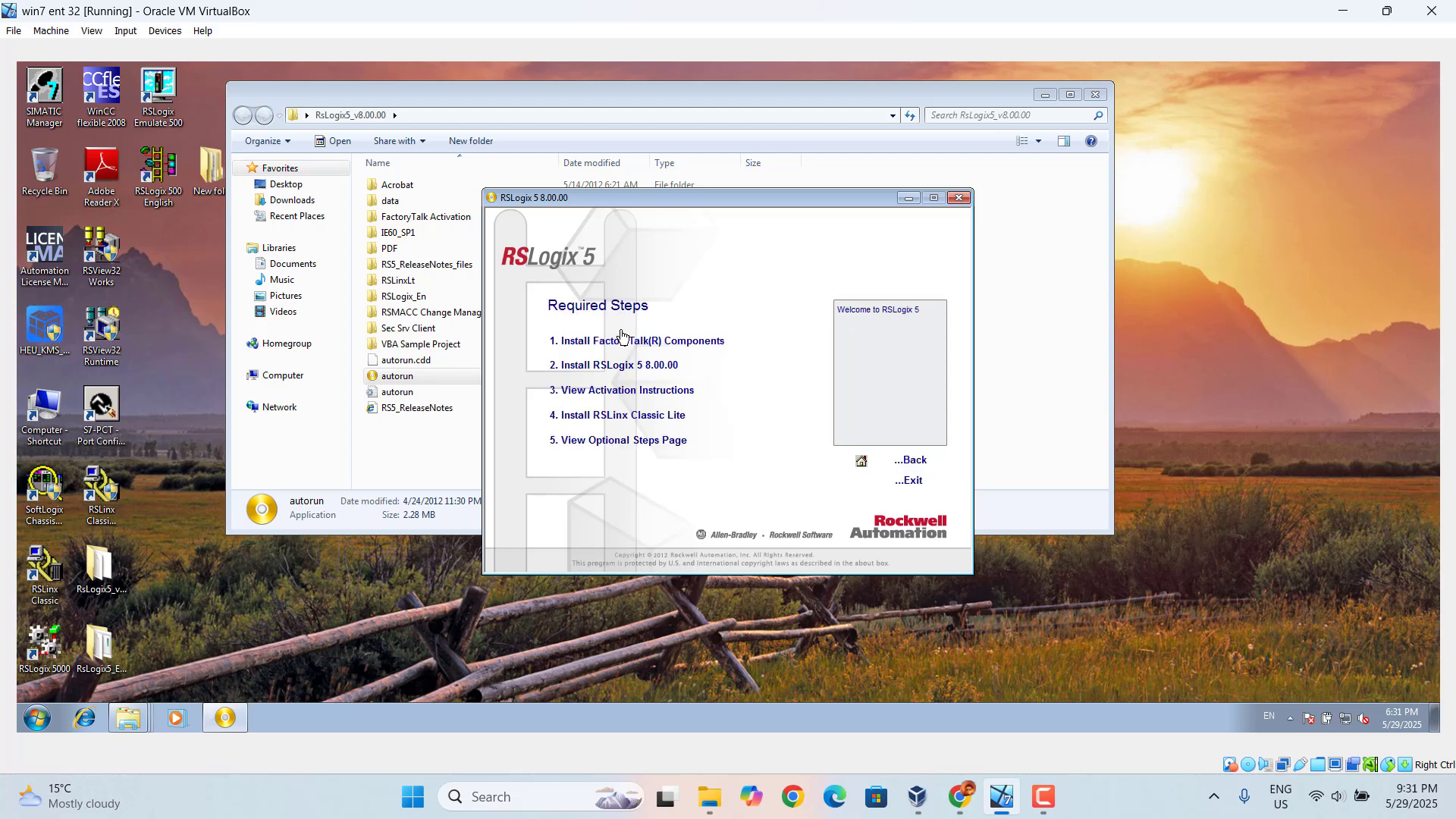
left_click(648, 368)
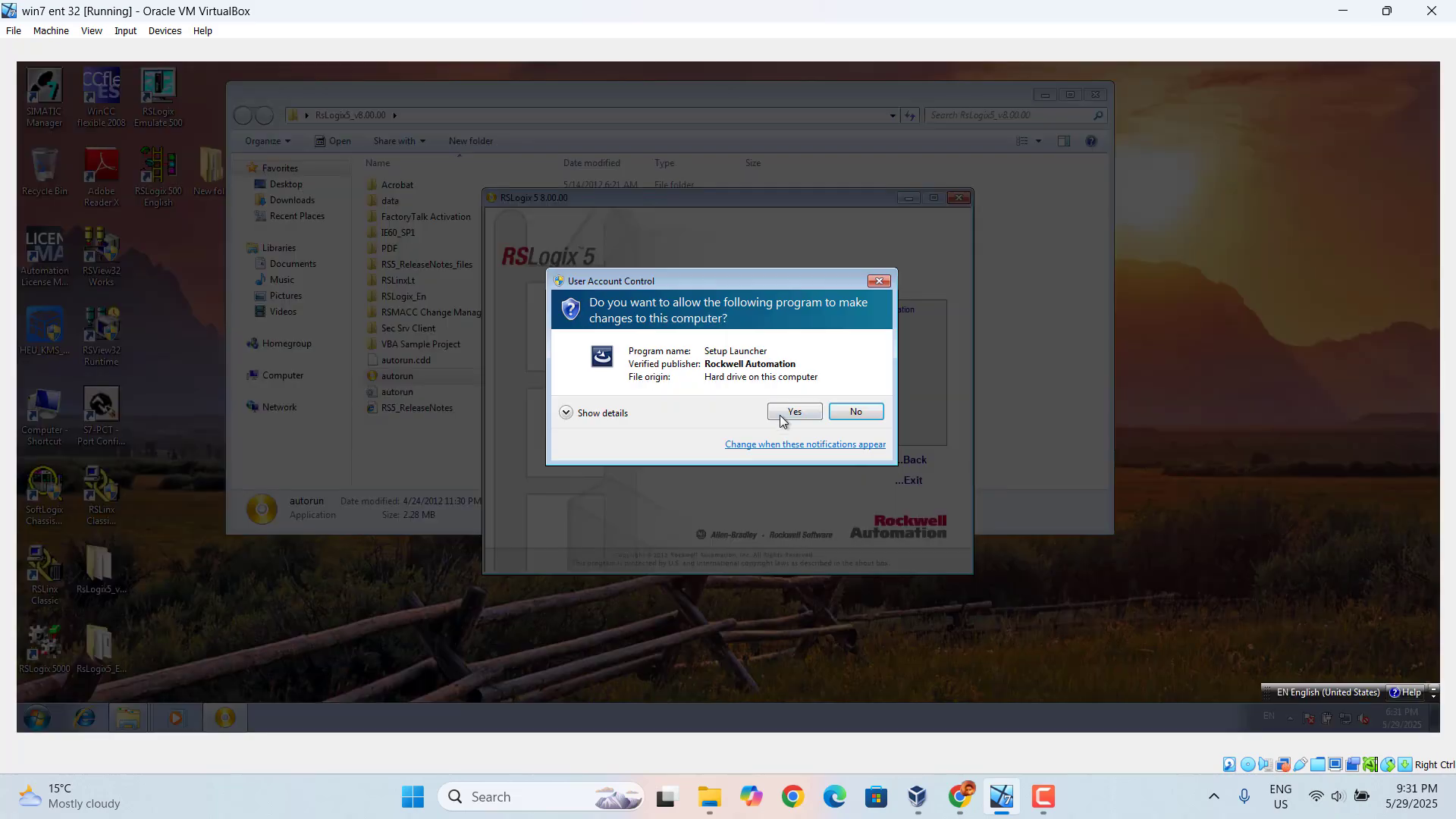
left_click(781, 417)
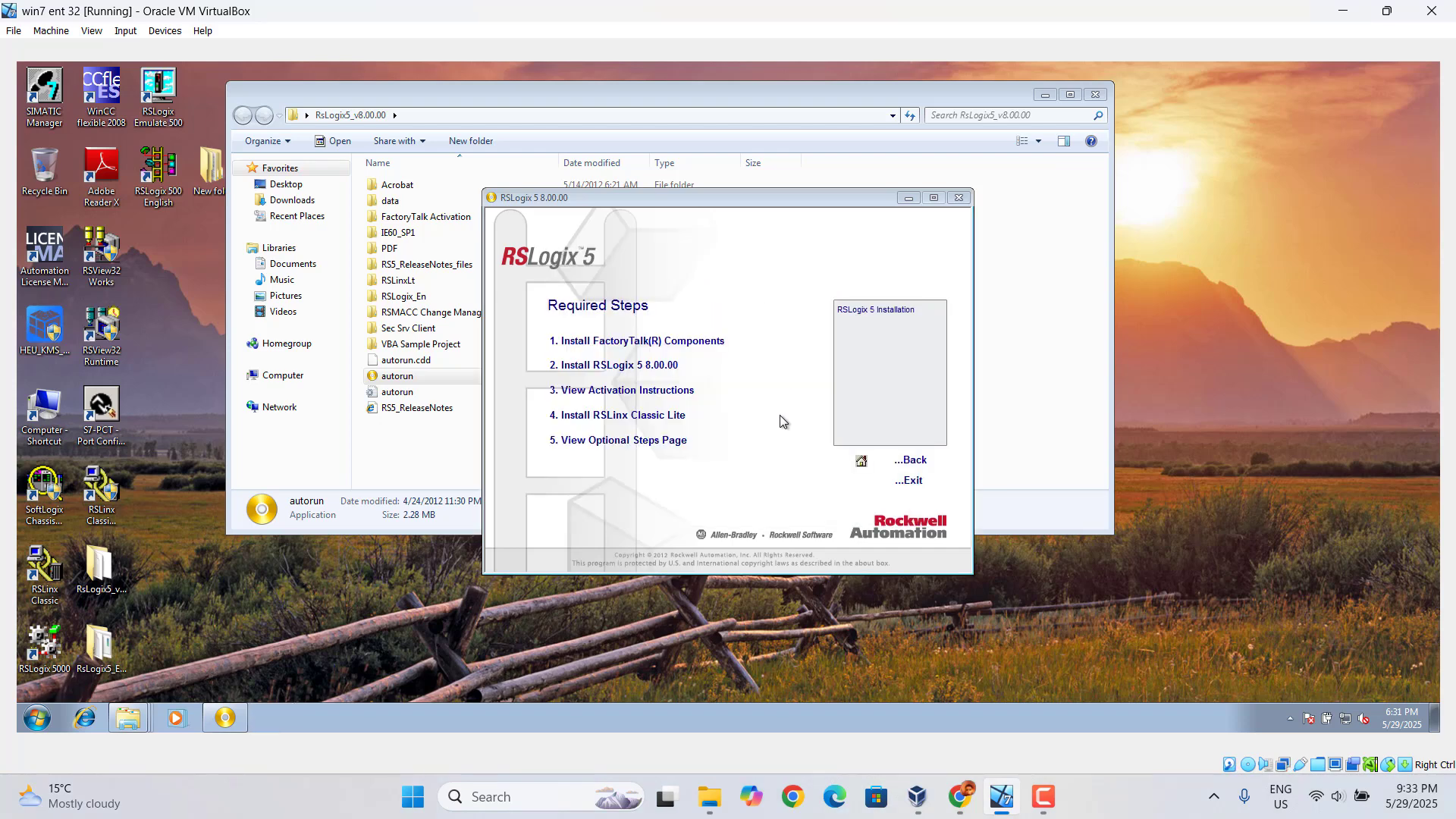
Accept the license agreement and submit the customer information with the 10-digit serial number
left_click(803, 509)
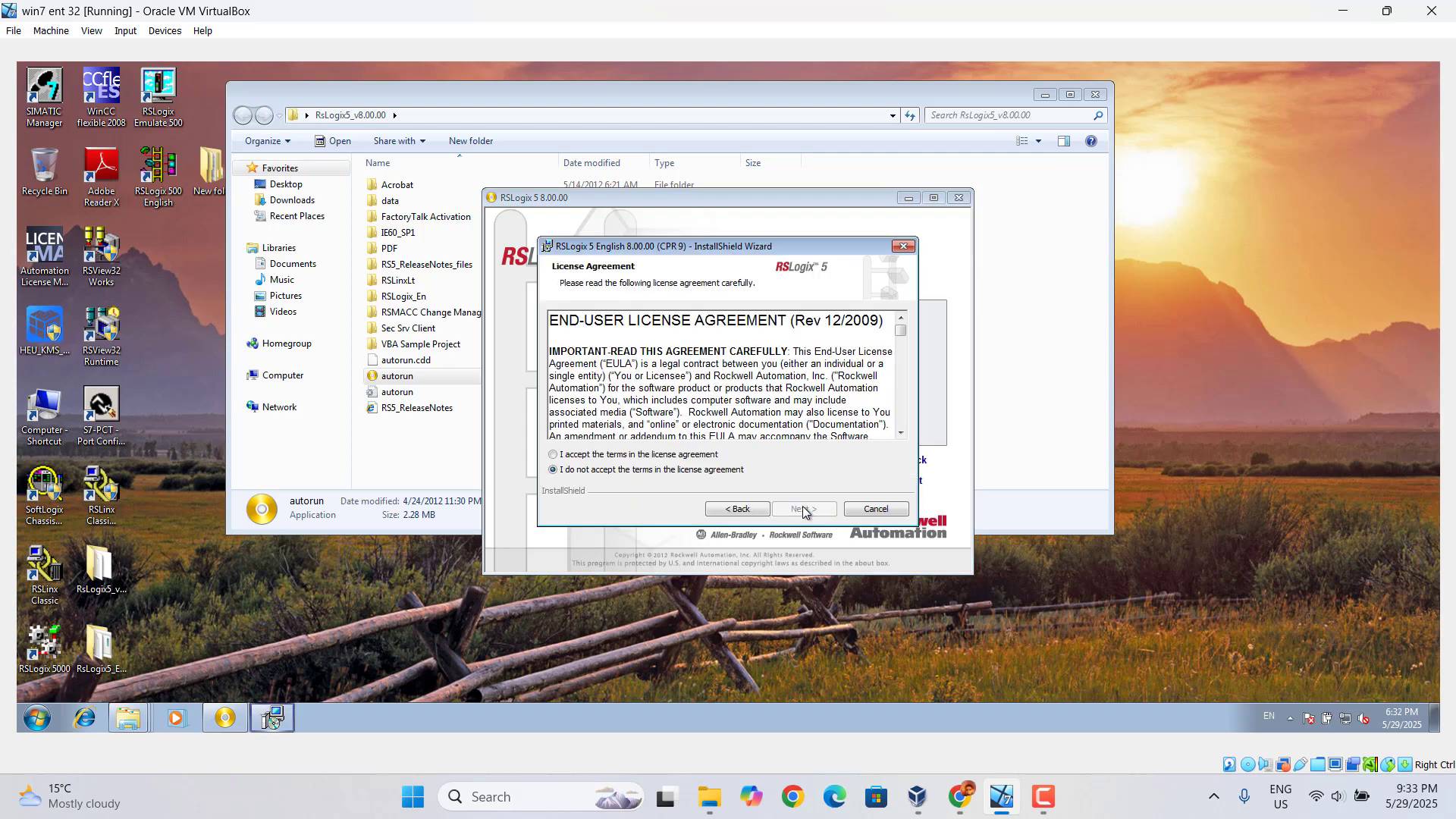
left_click(579, 455)
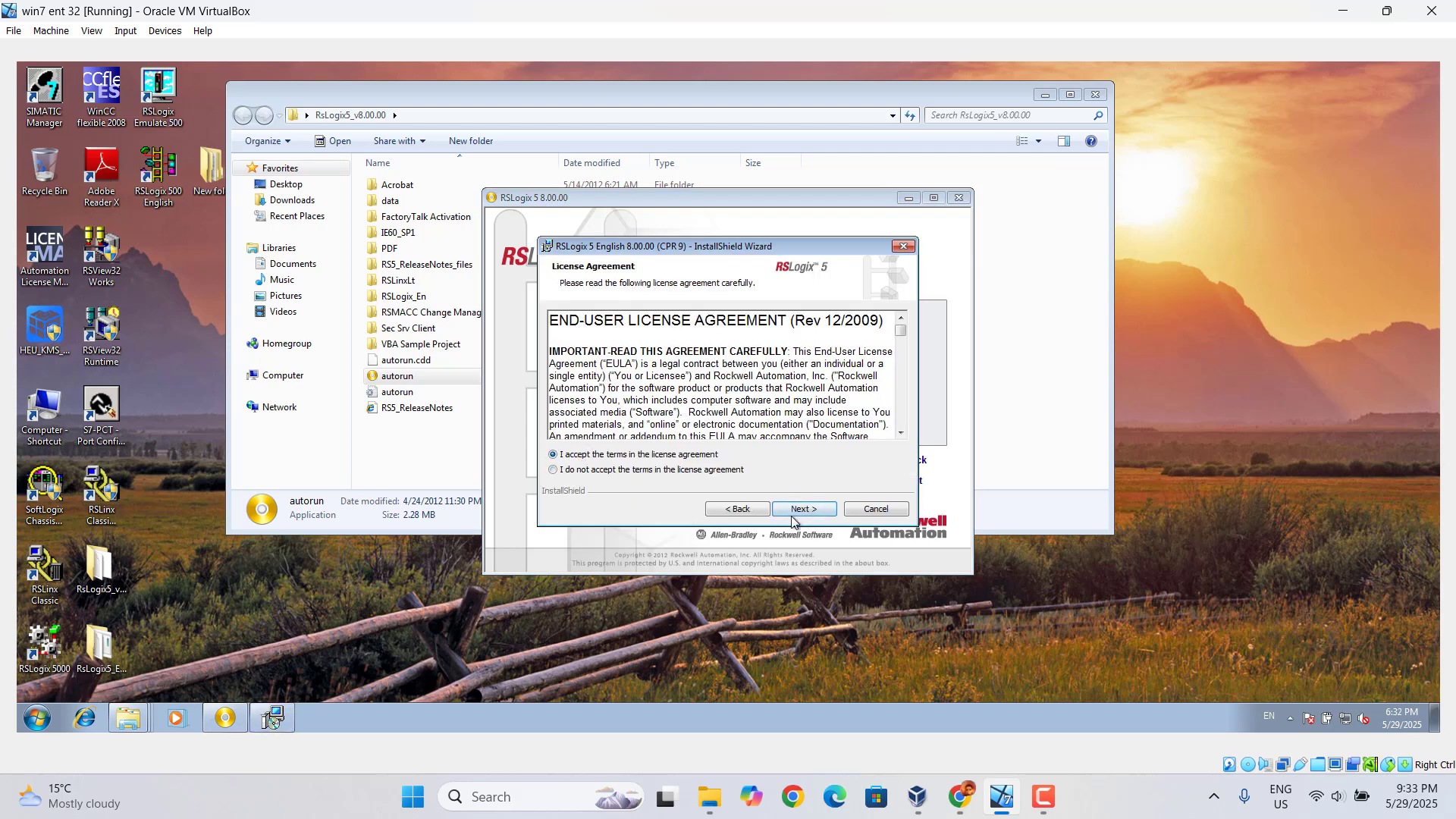
left_click(803, 510)
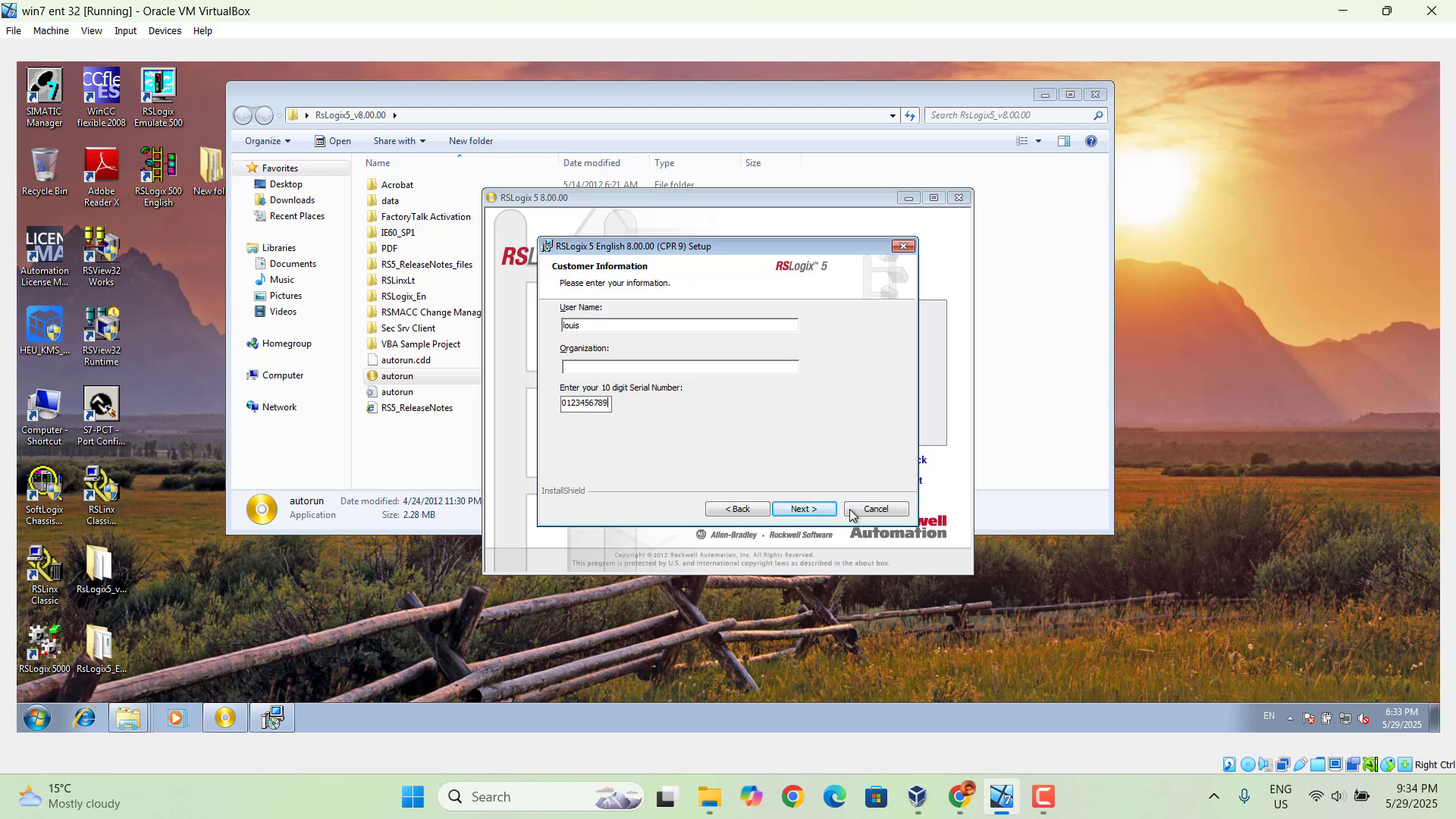
left_click(822, 514)
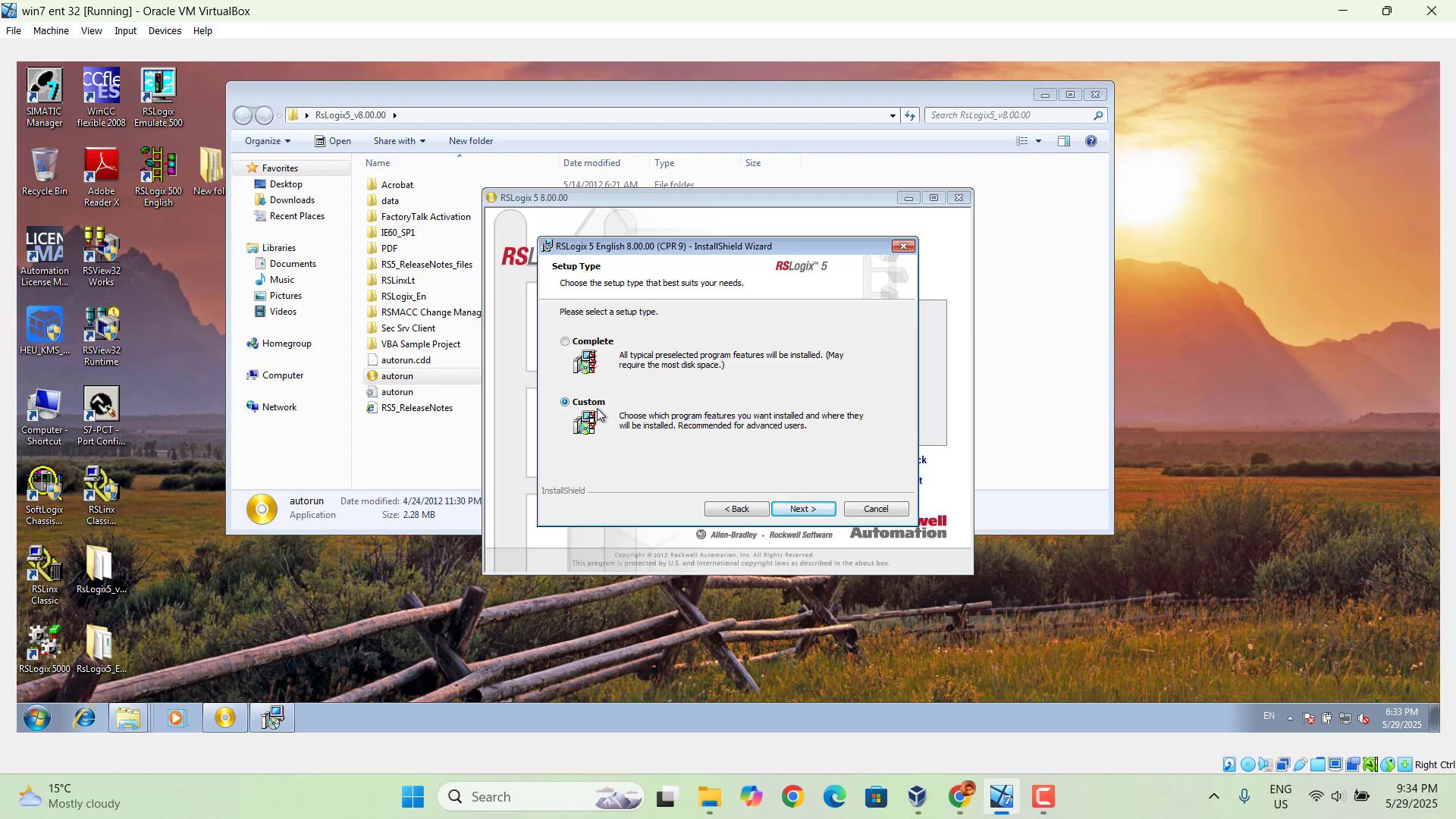
Check the Custom setup features, return to the setup types, and choose Complete instead
left_click(802, 509)
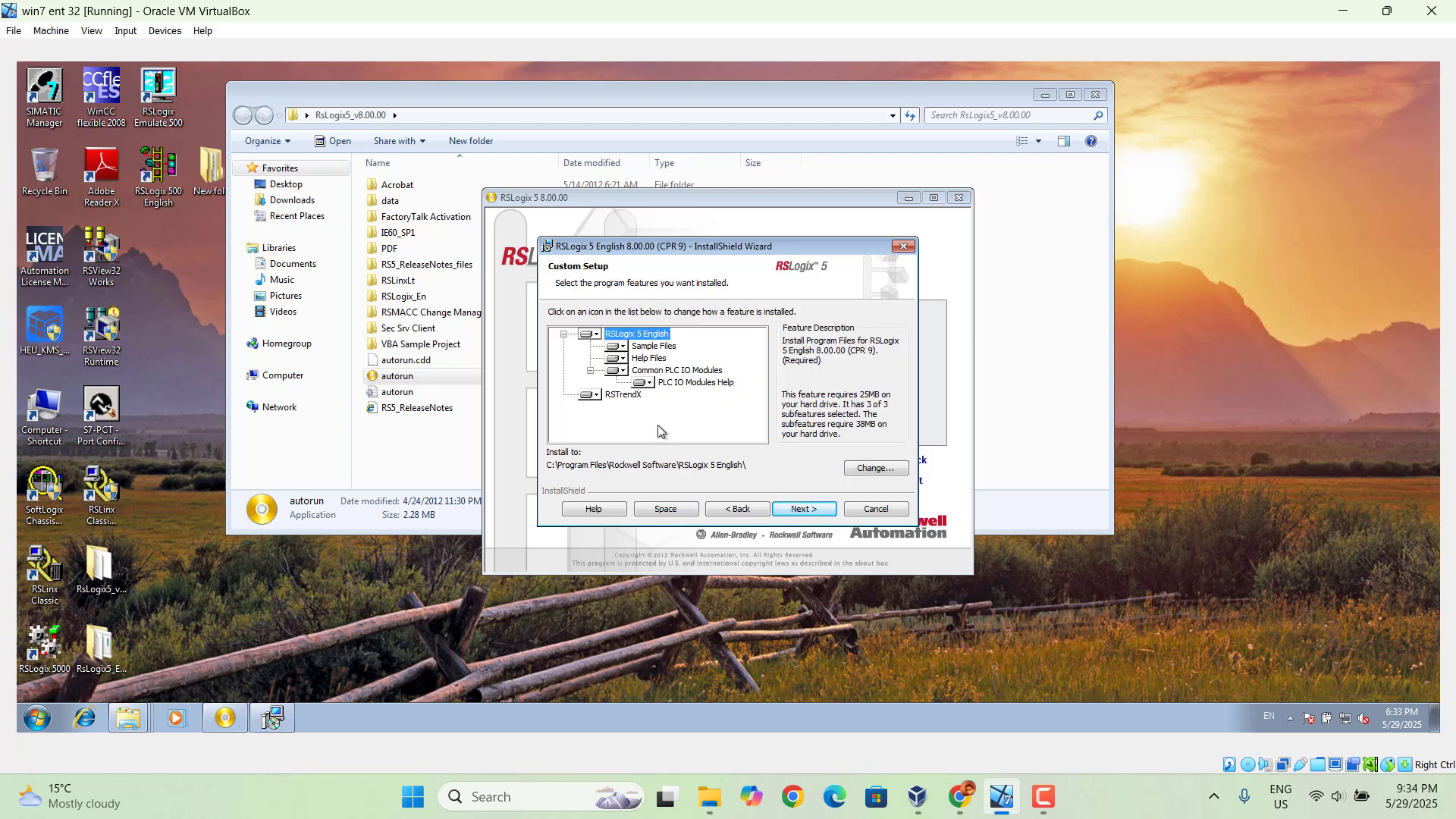
left_click(734, 513)
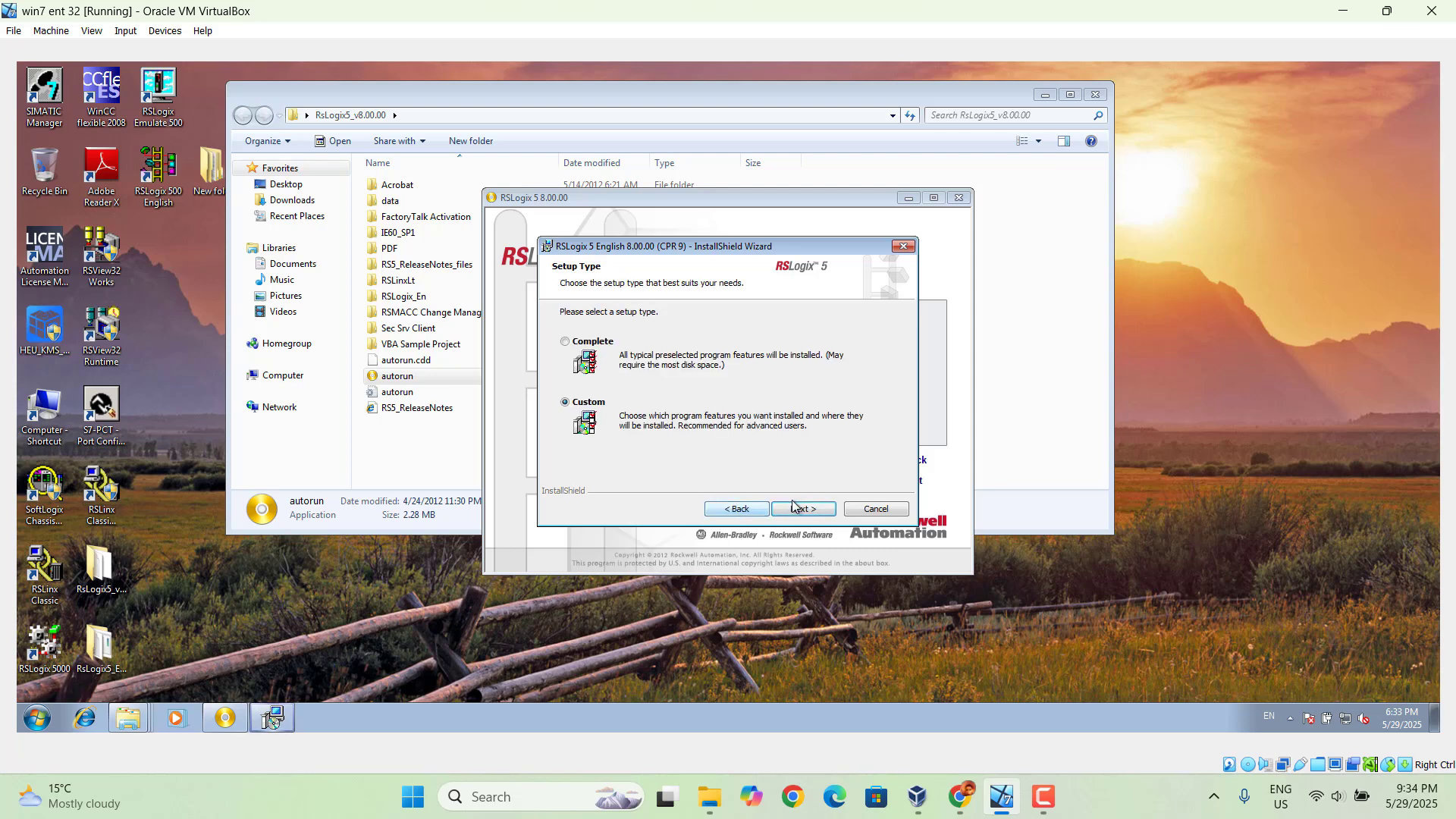
left_click(599, 348)
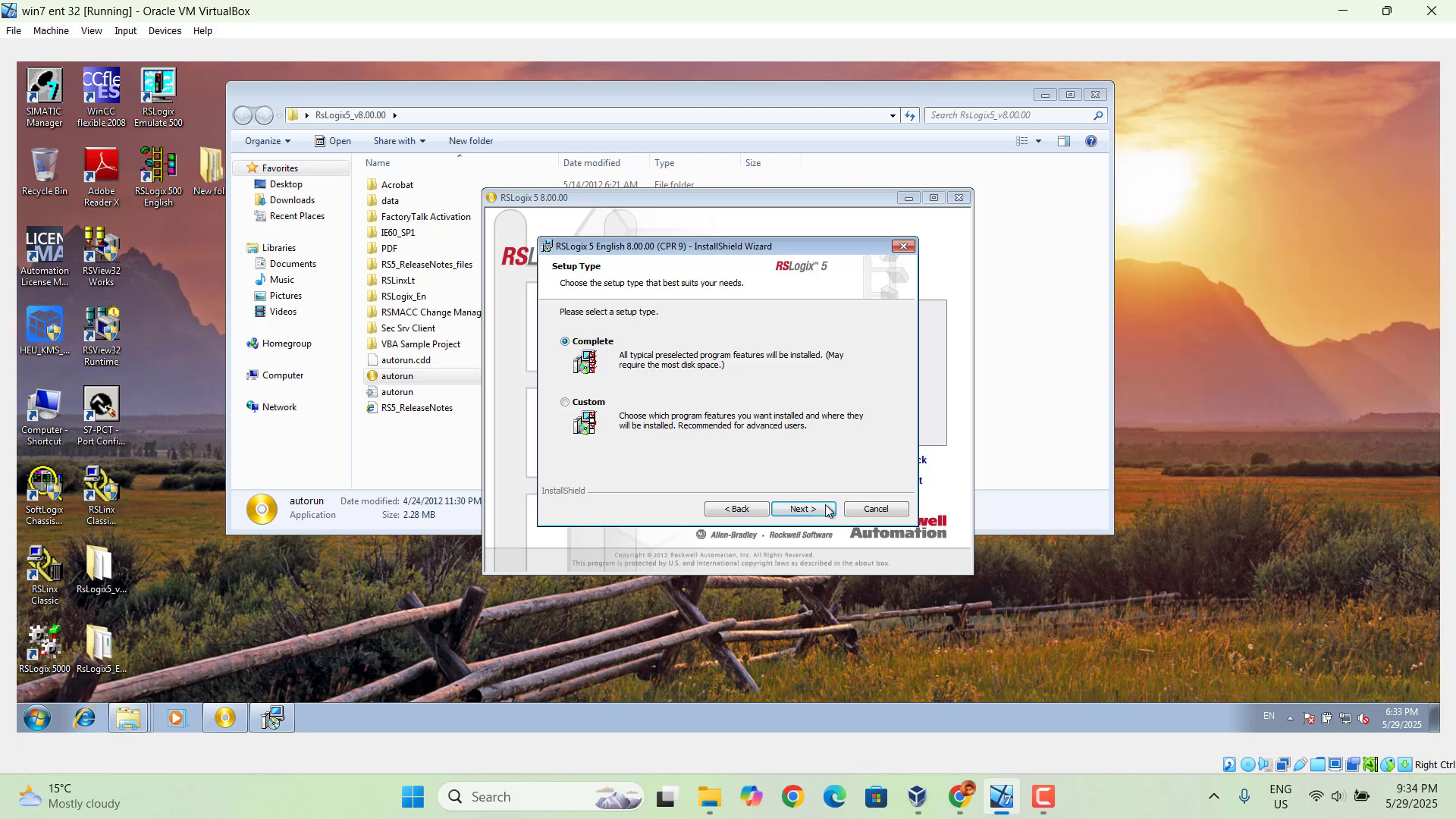
left_click(804, 509)
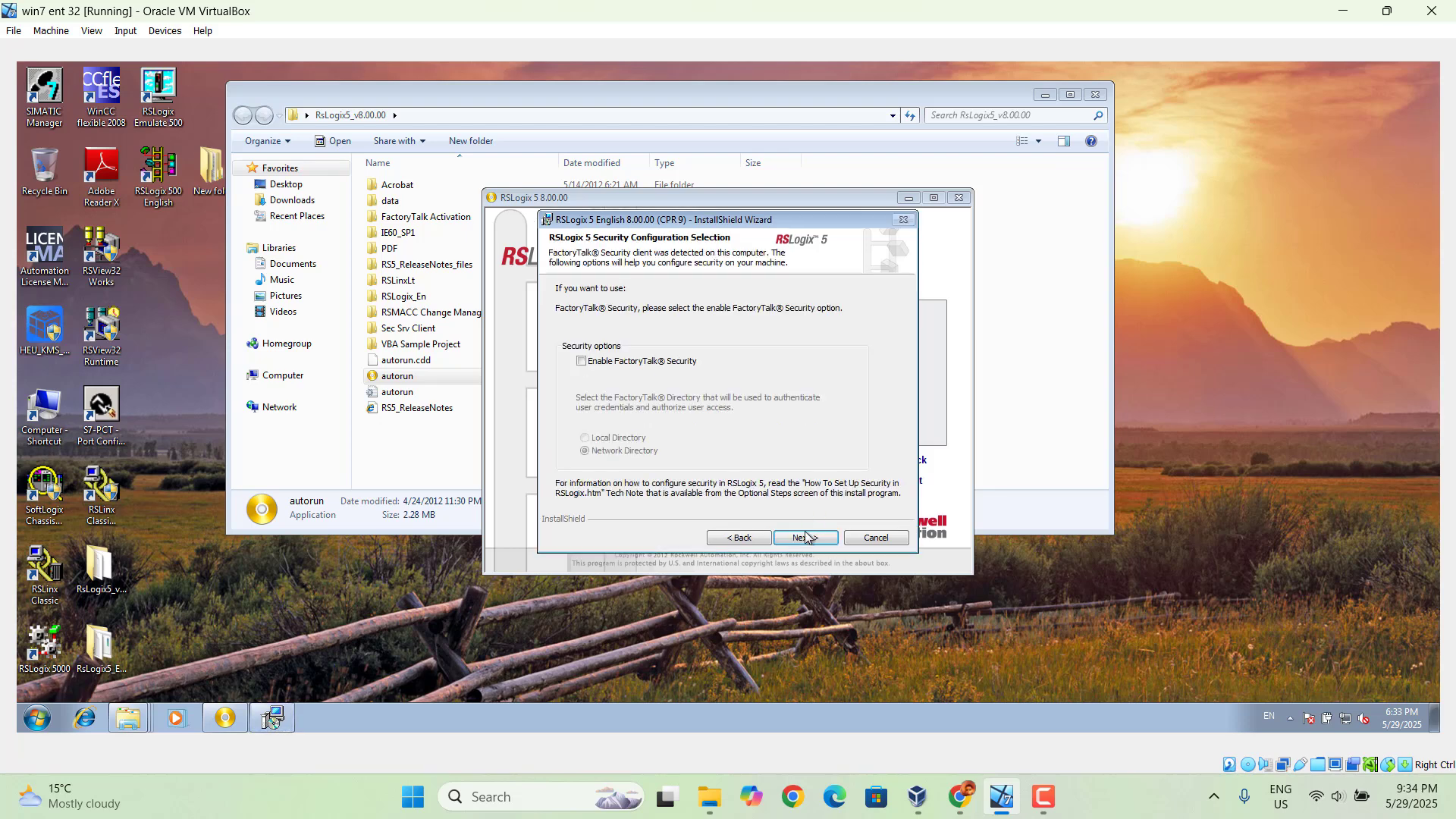
Install RSLogix 5 English without enabling FactoryTalk Security and finish the wizard
left_click(813, 540)
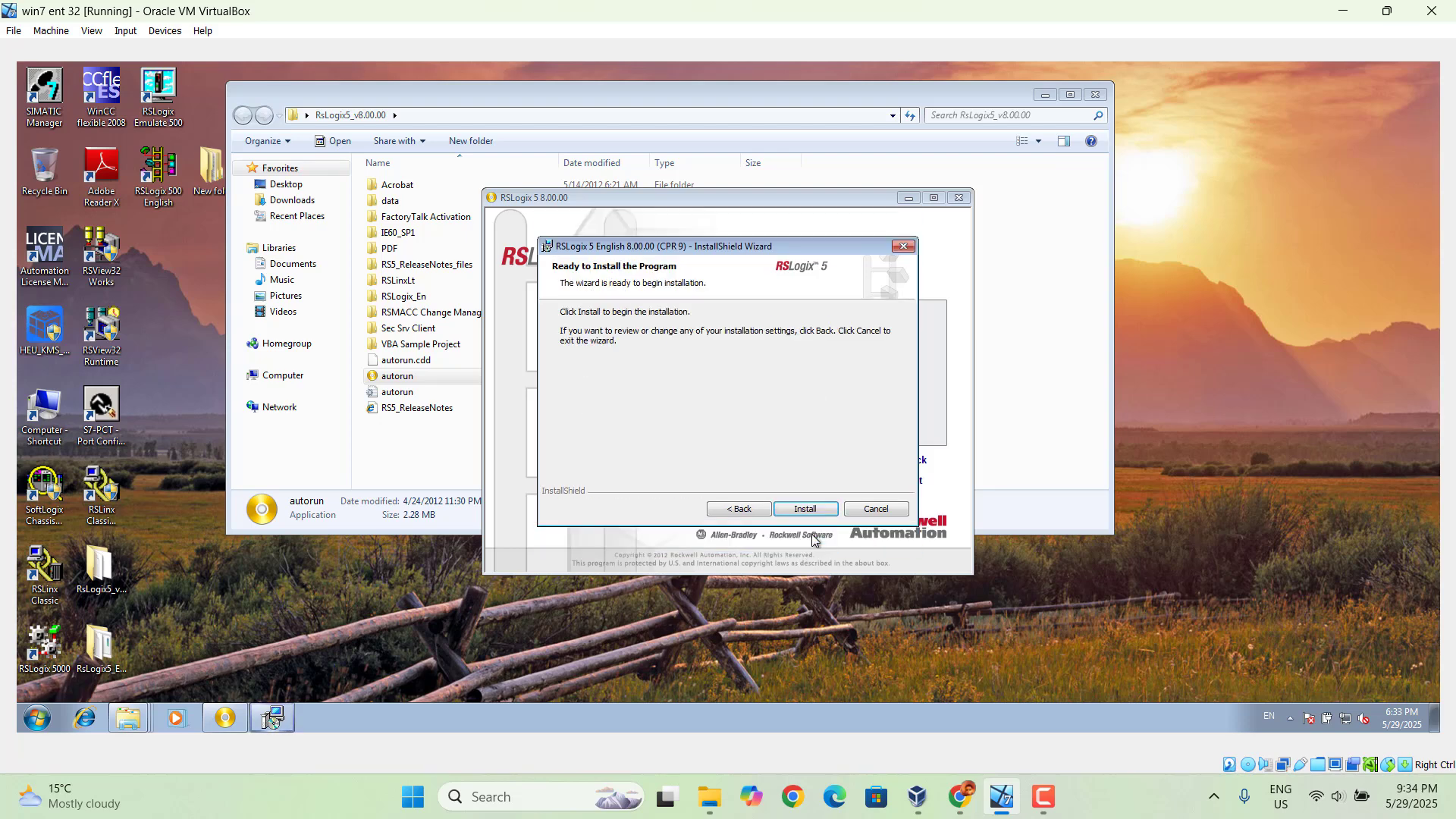
left_click(798, 511)
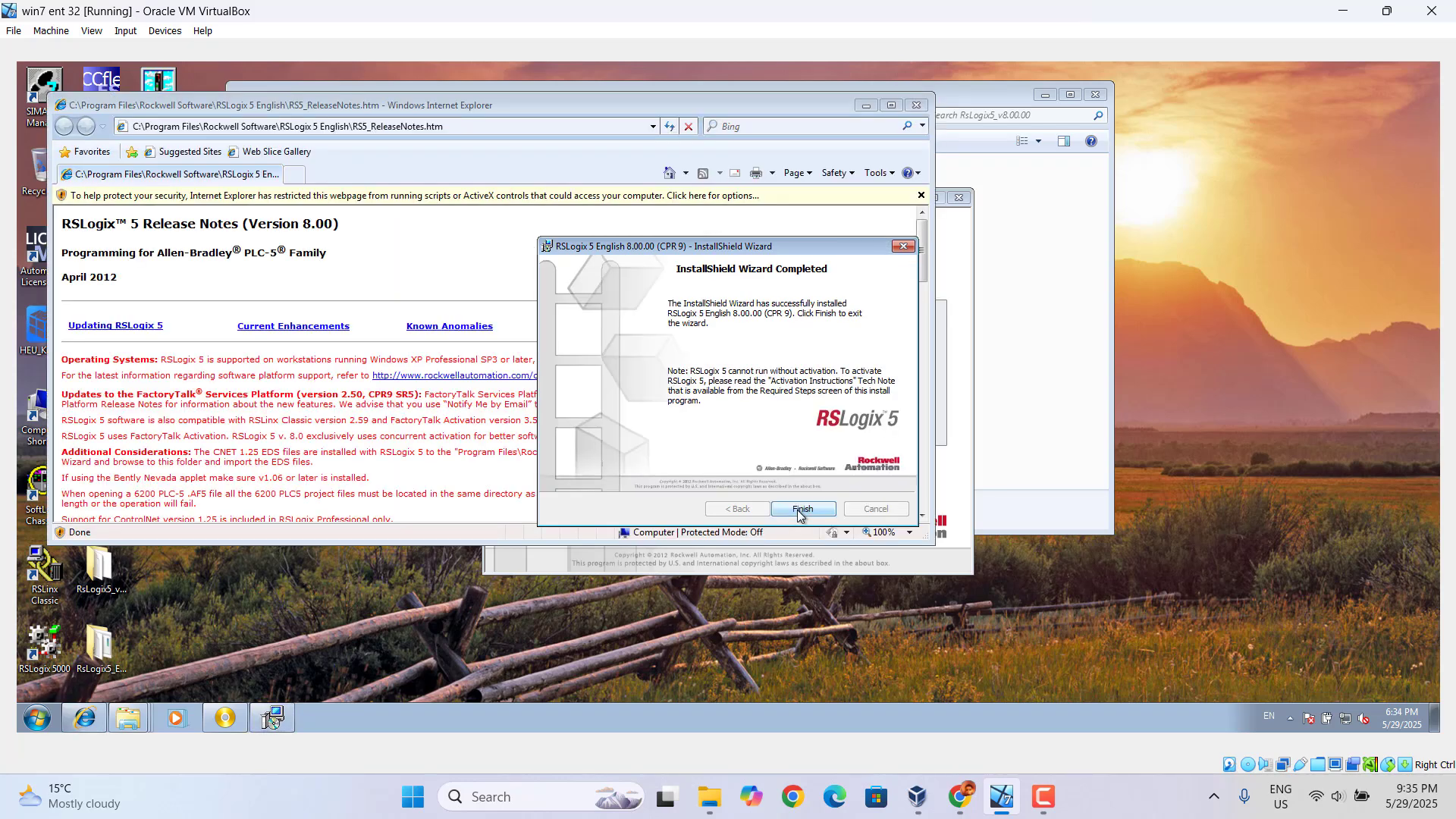
left_click(798, 509)
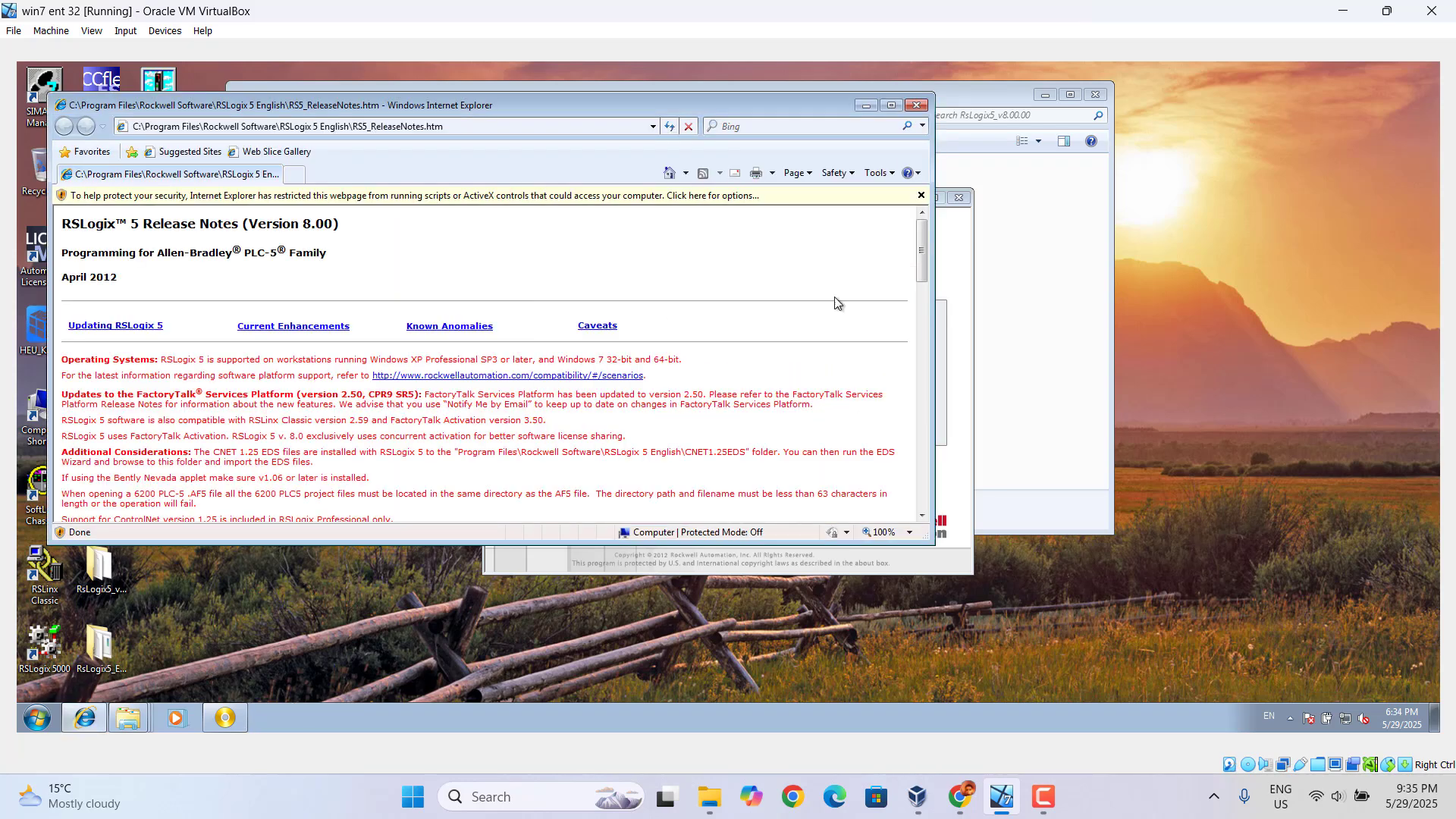
Close the release notes and minimize the installer and folder windows to reveal the desktop
left_click(915, 106)
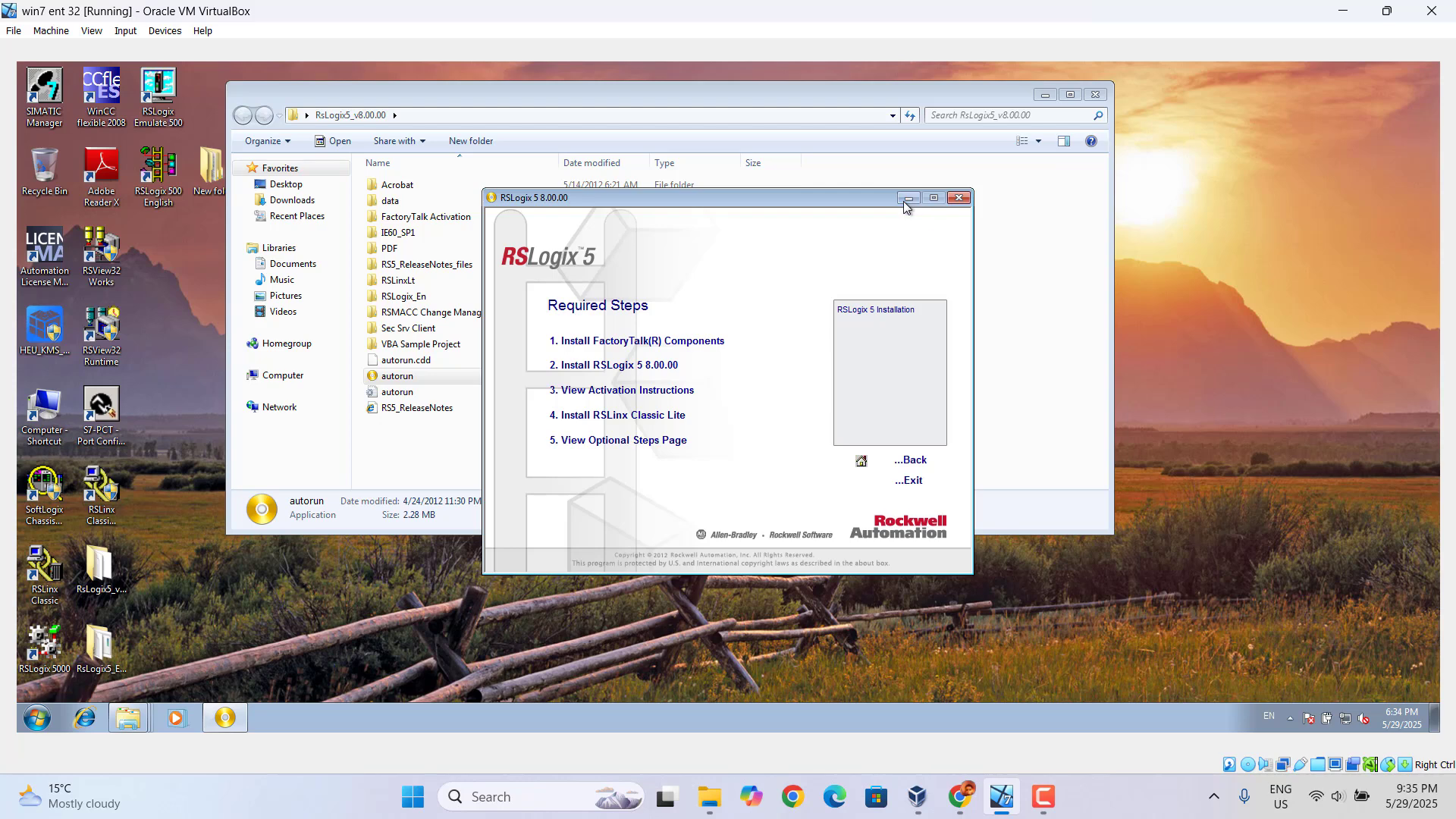
left_click(904, 202)
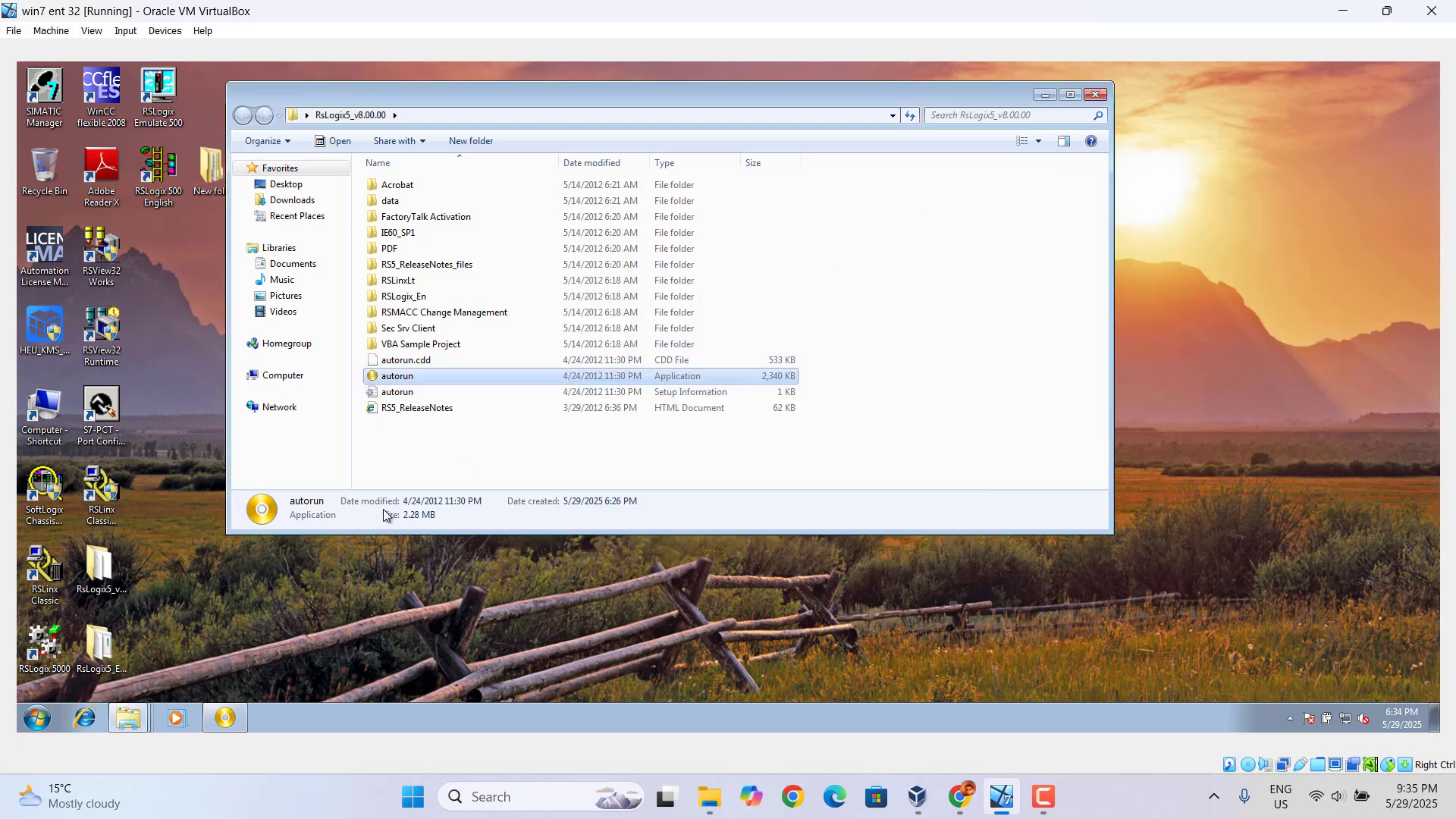
left_click(1045, 94)
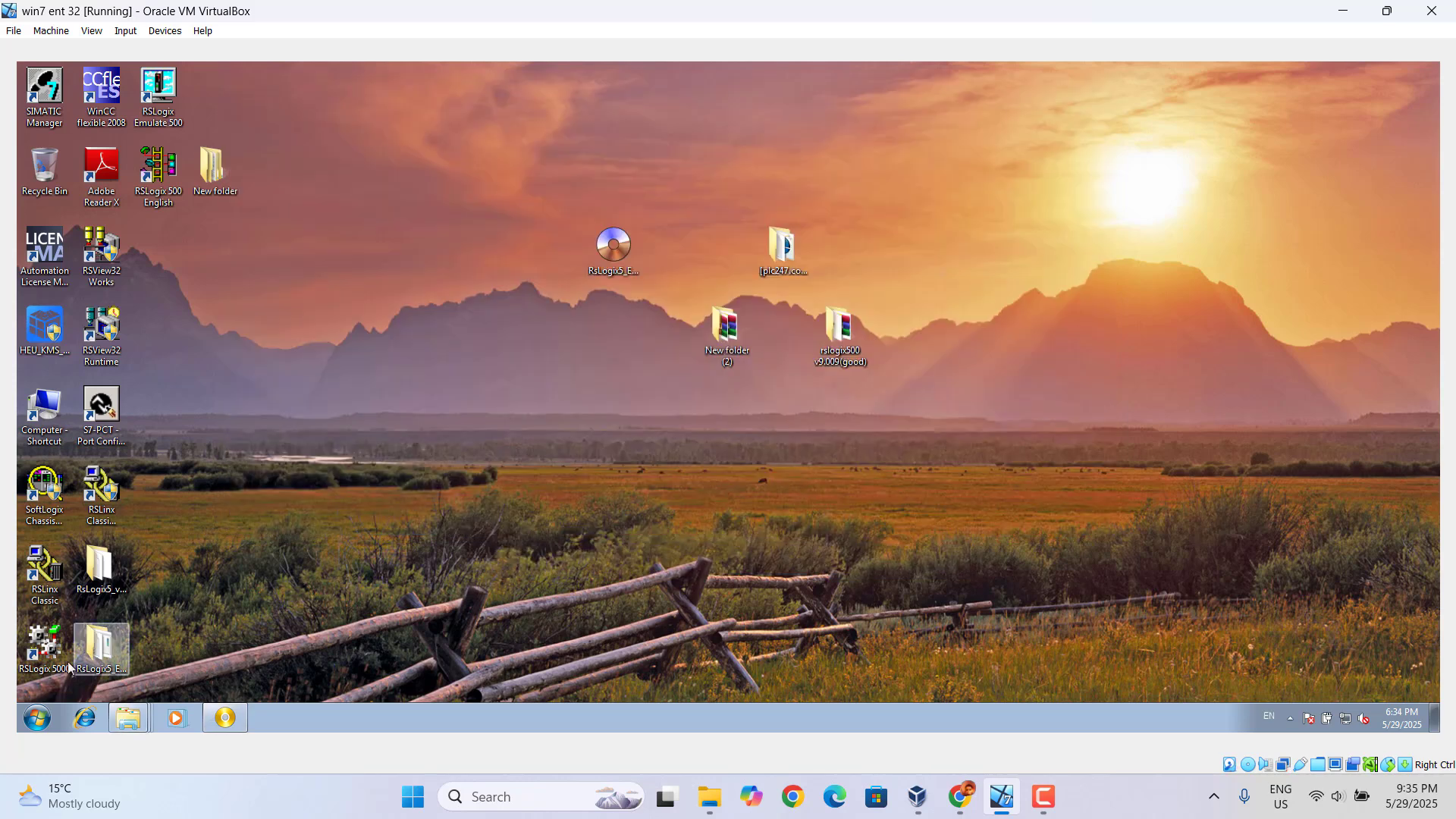
Create a desktop shortcut for RSLogix 5 English from the Rockwell Software programs
left_click(34, 718)
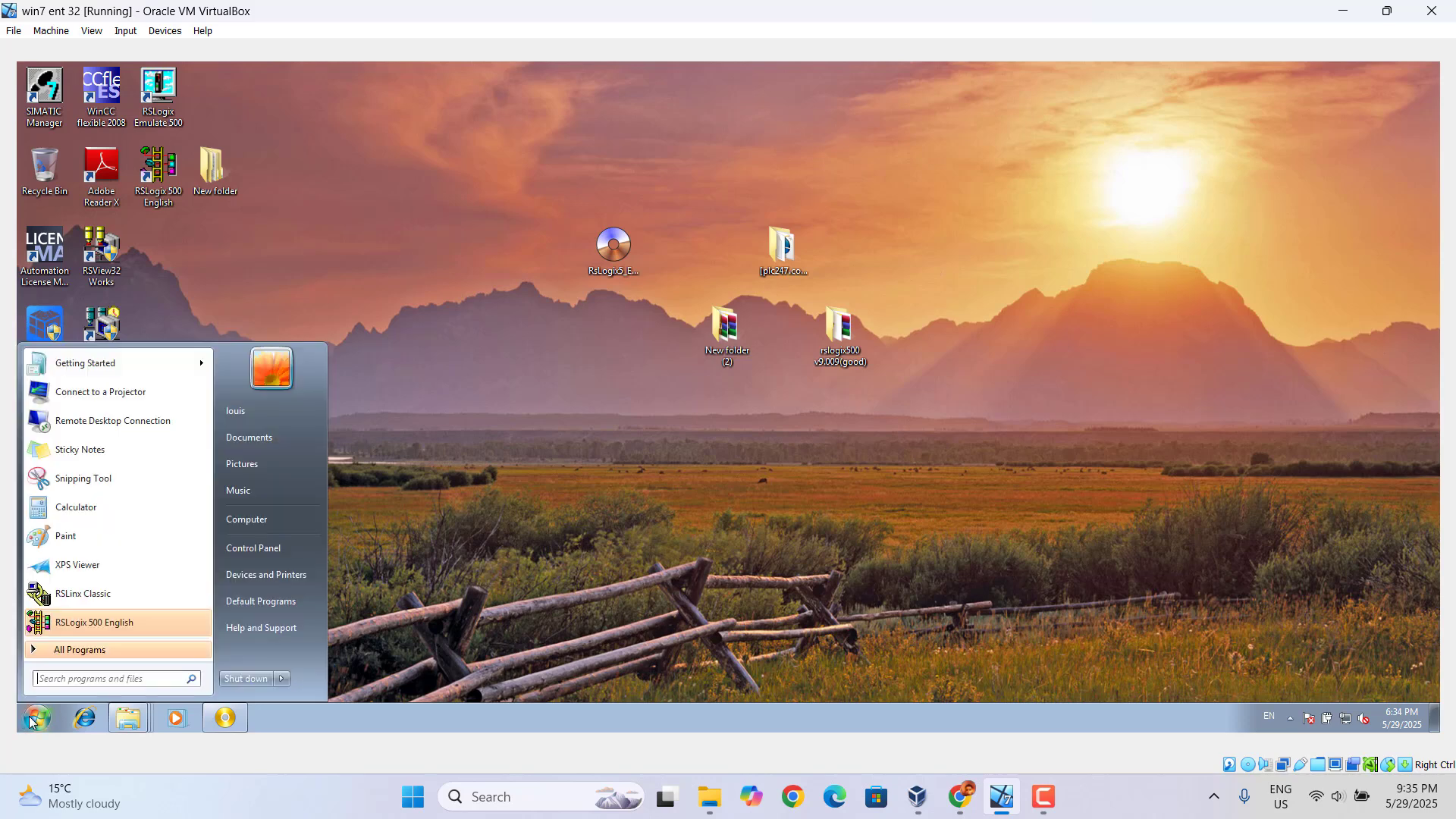
left_click(82, 655)
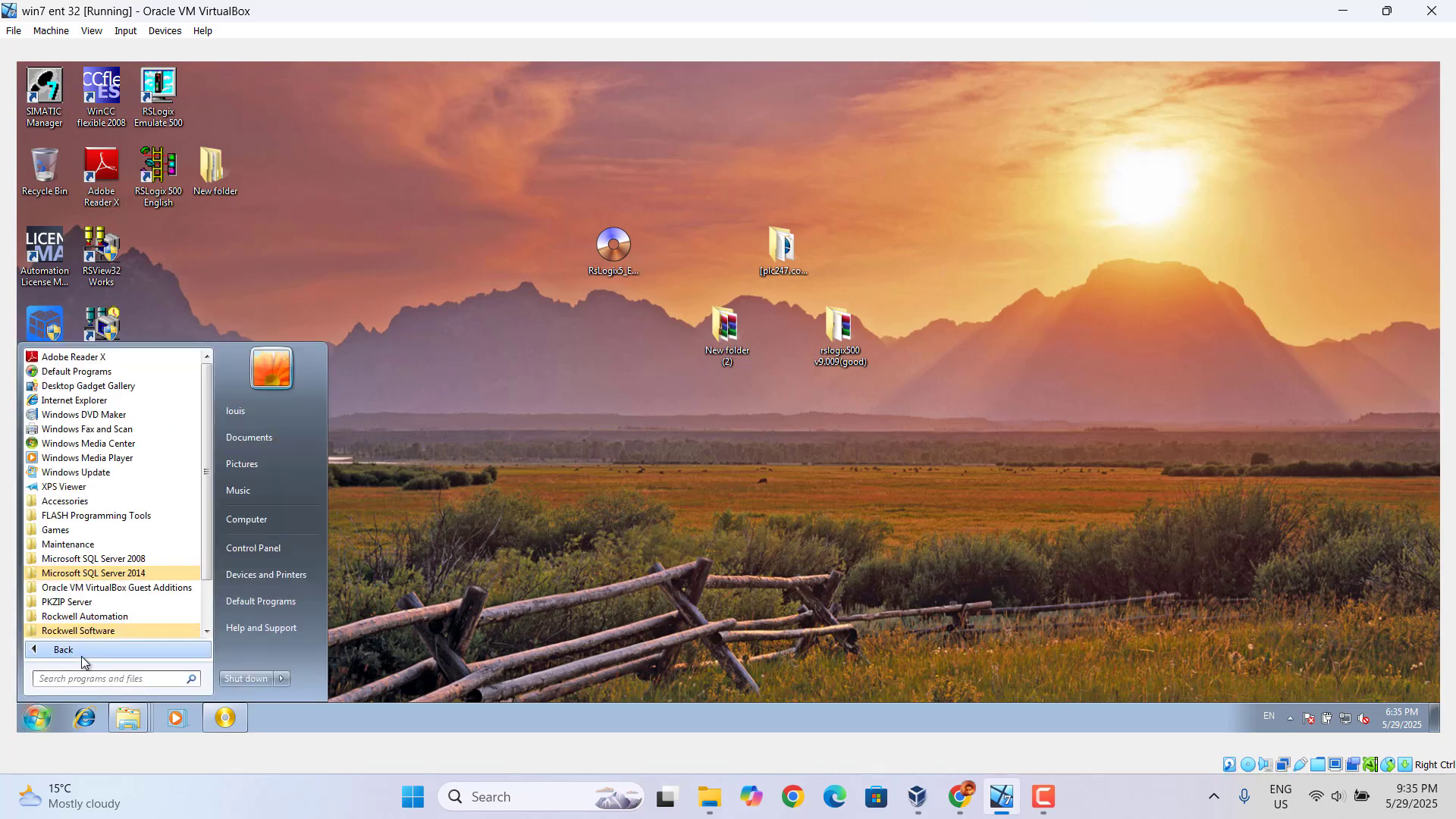
left_click(112, 630)
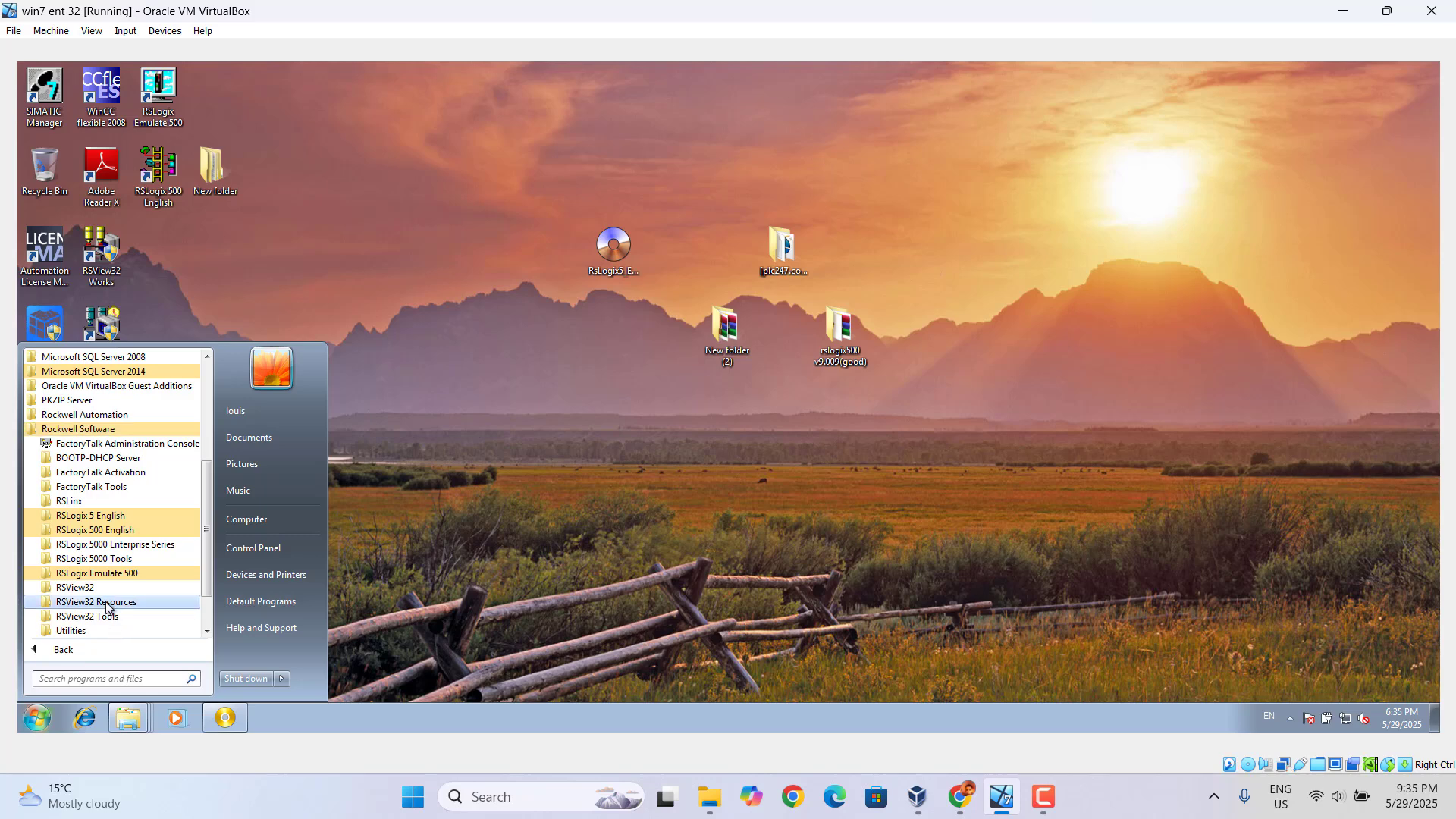
left_click(104, 518)
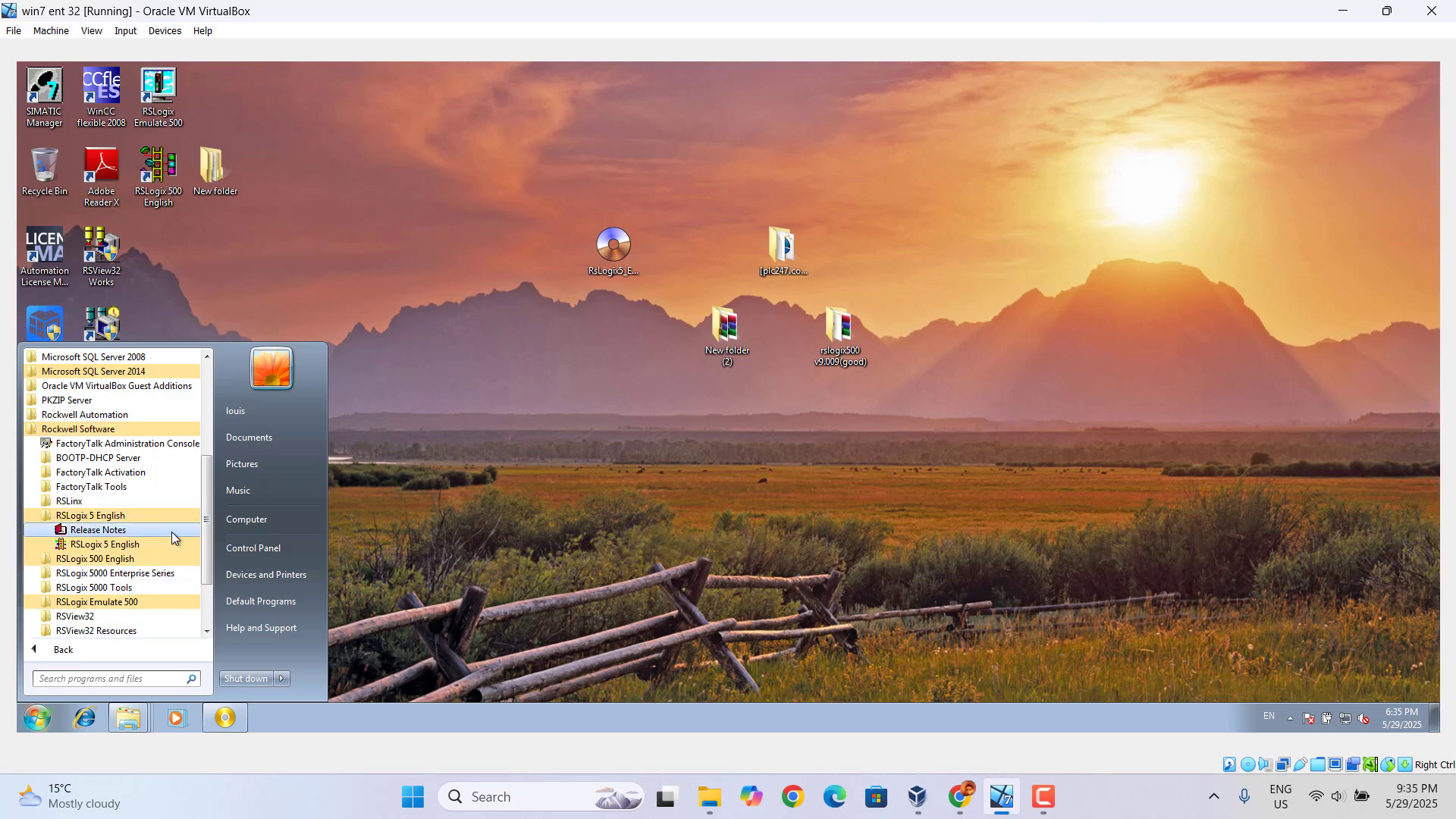
right_click(132, 546)
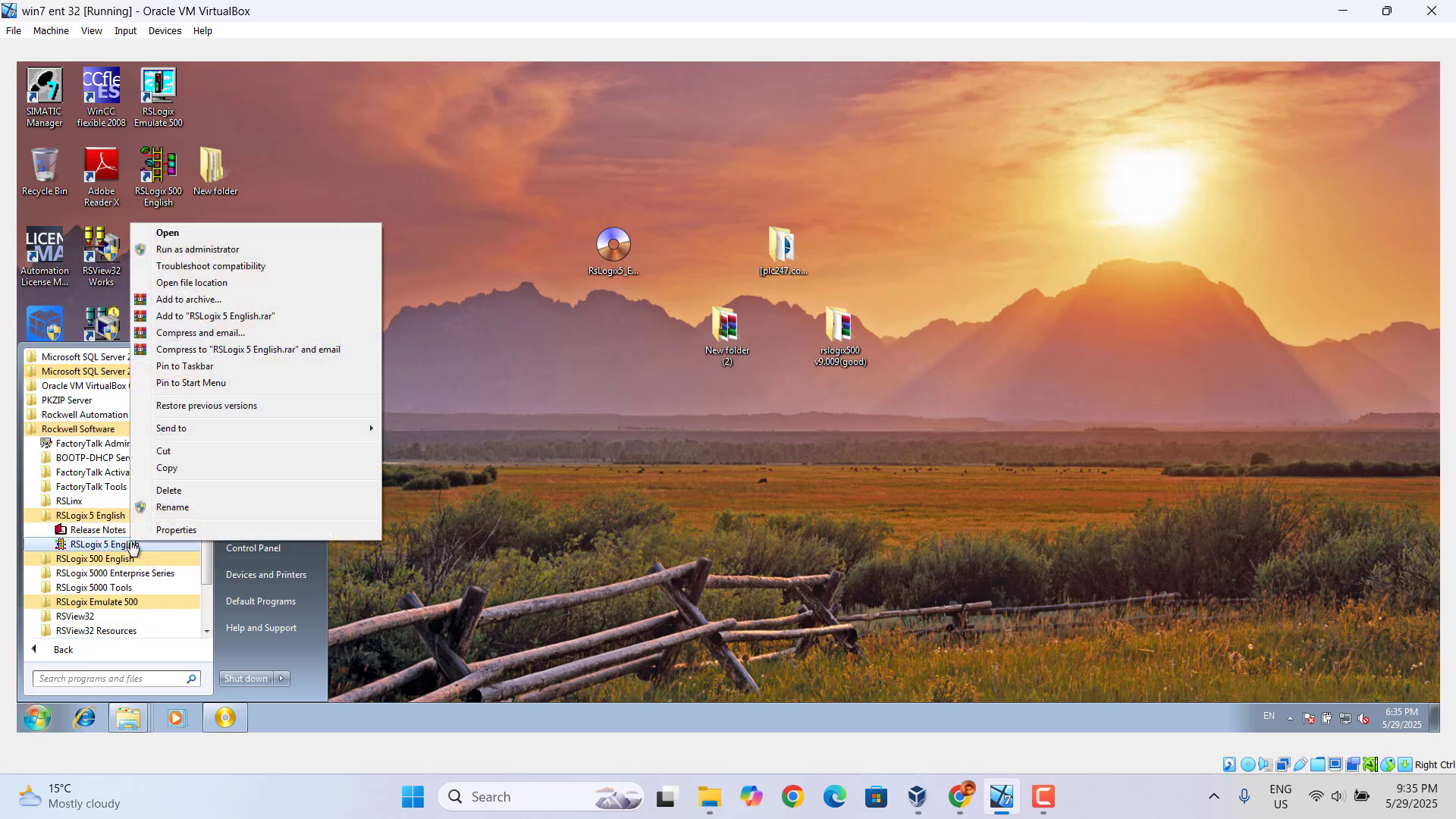
mouse_move(276, 429)
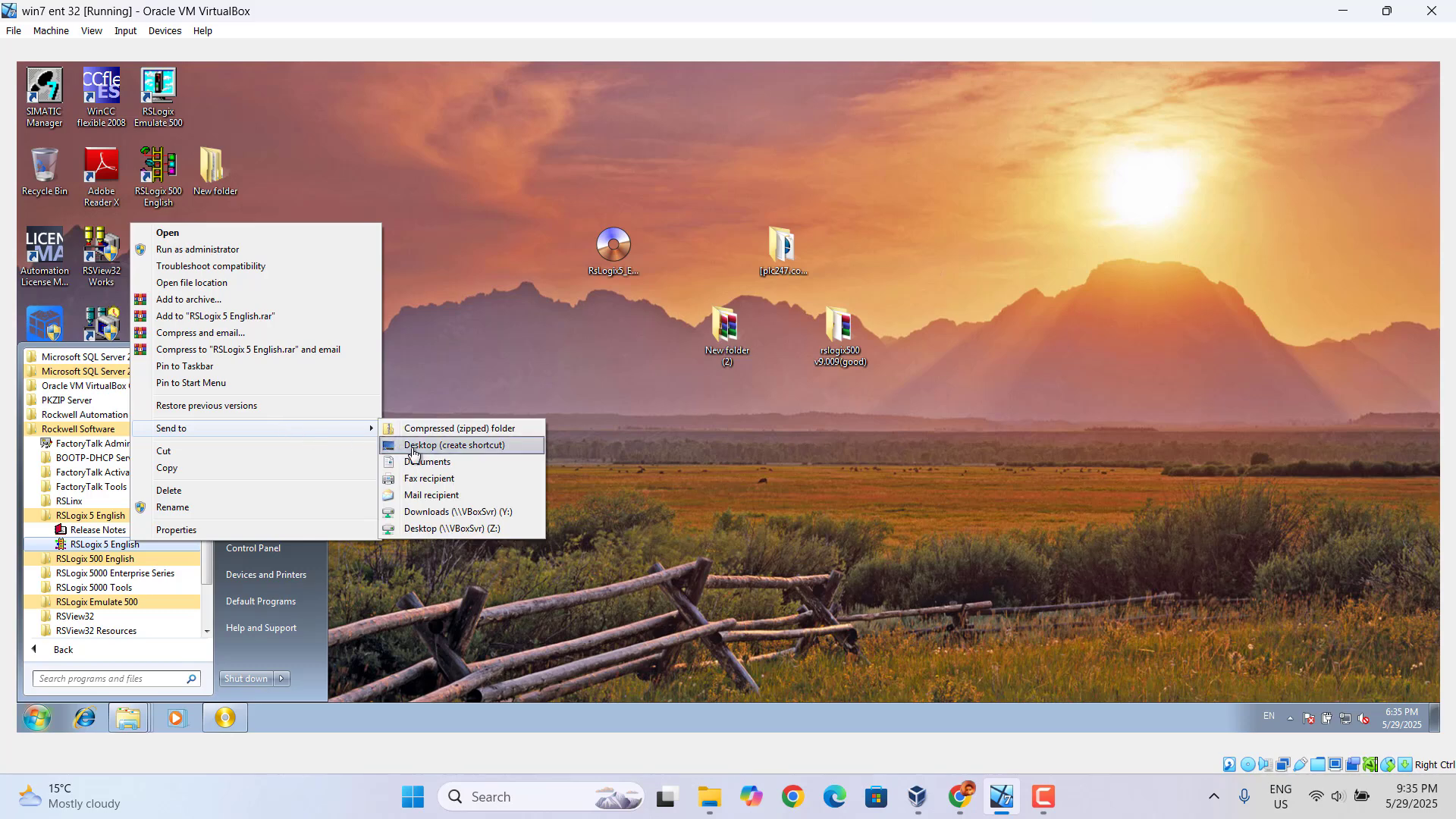
left_click(415, 452)
left_click(378, 270)
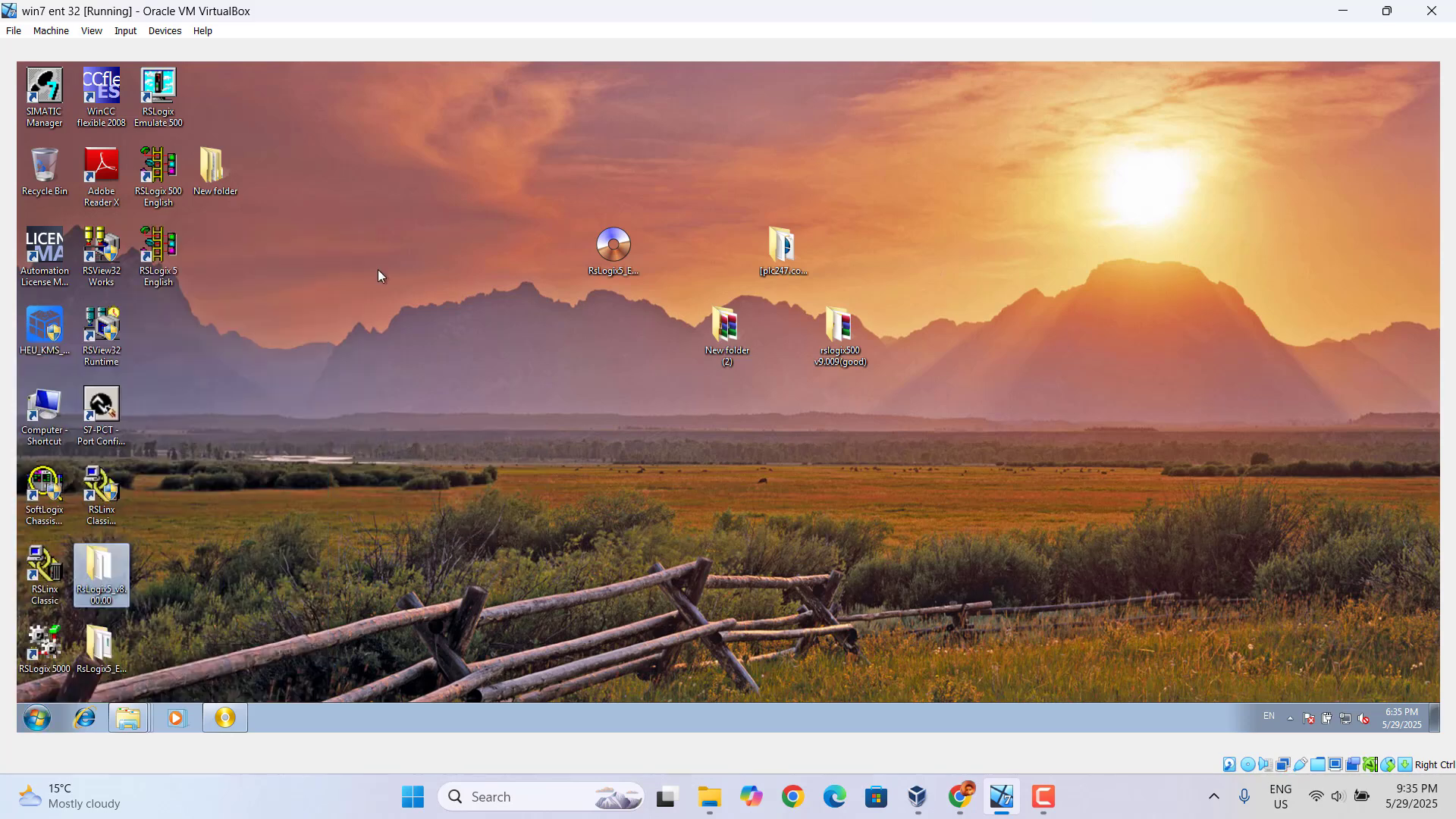
Launch RSLogix 5 English from its desktop shortcut and create a new project with the Enhanced PLC5/60 processor
double_click(149, 257)
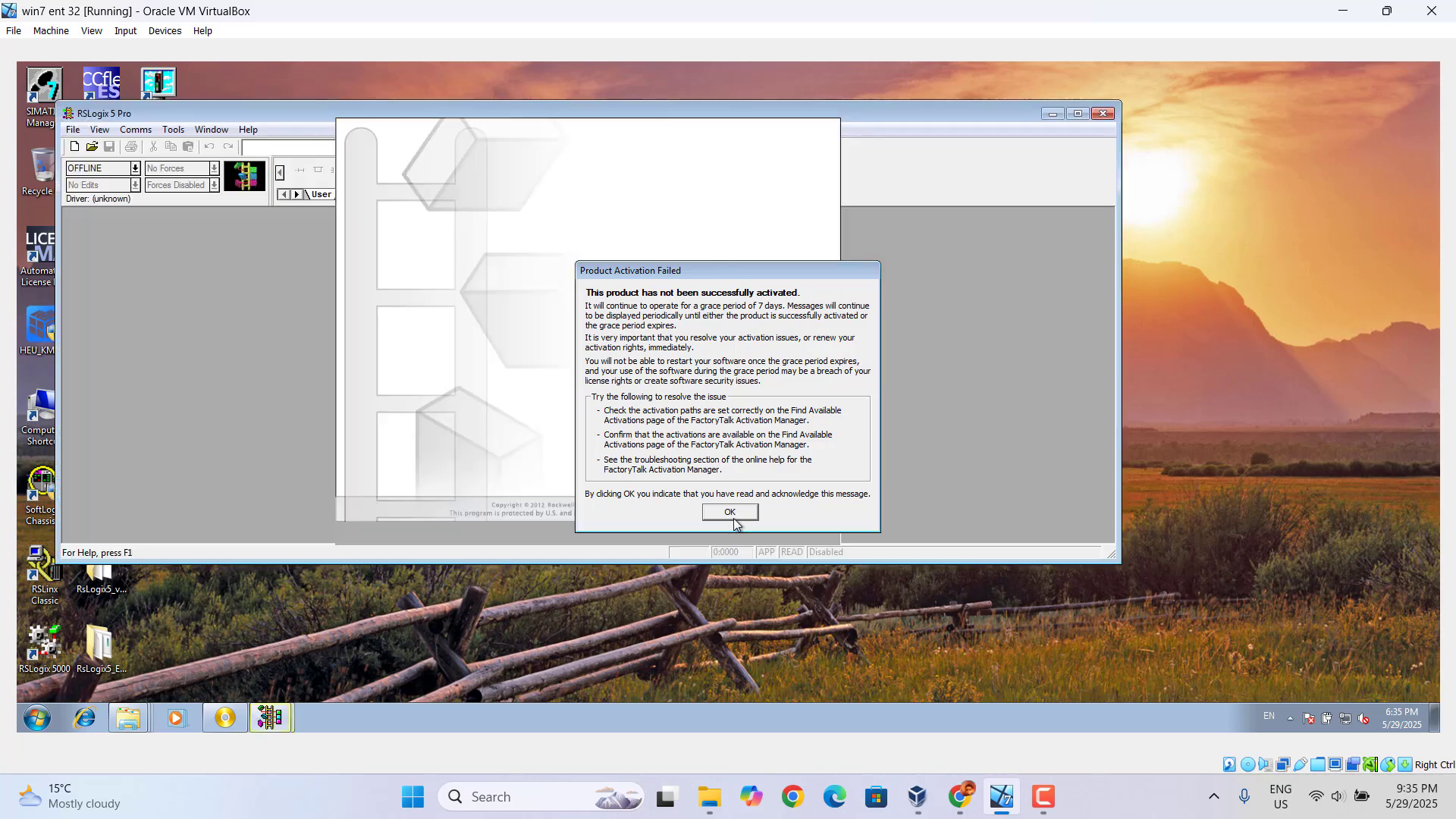
left_click(732, 517)
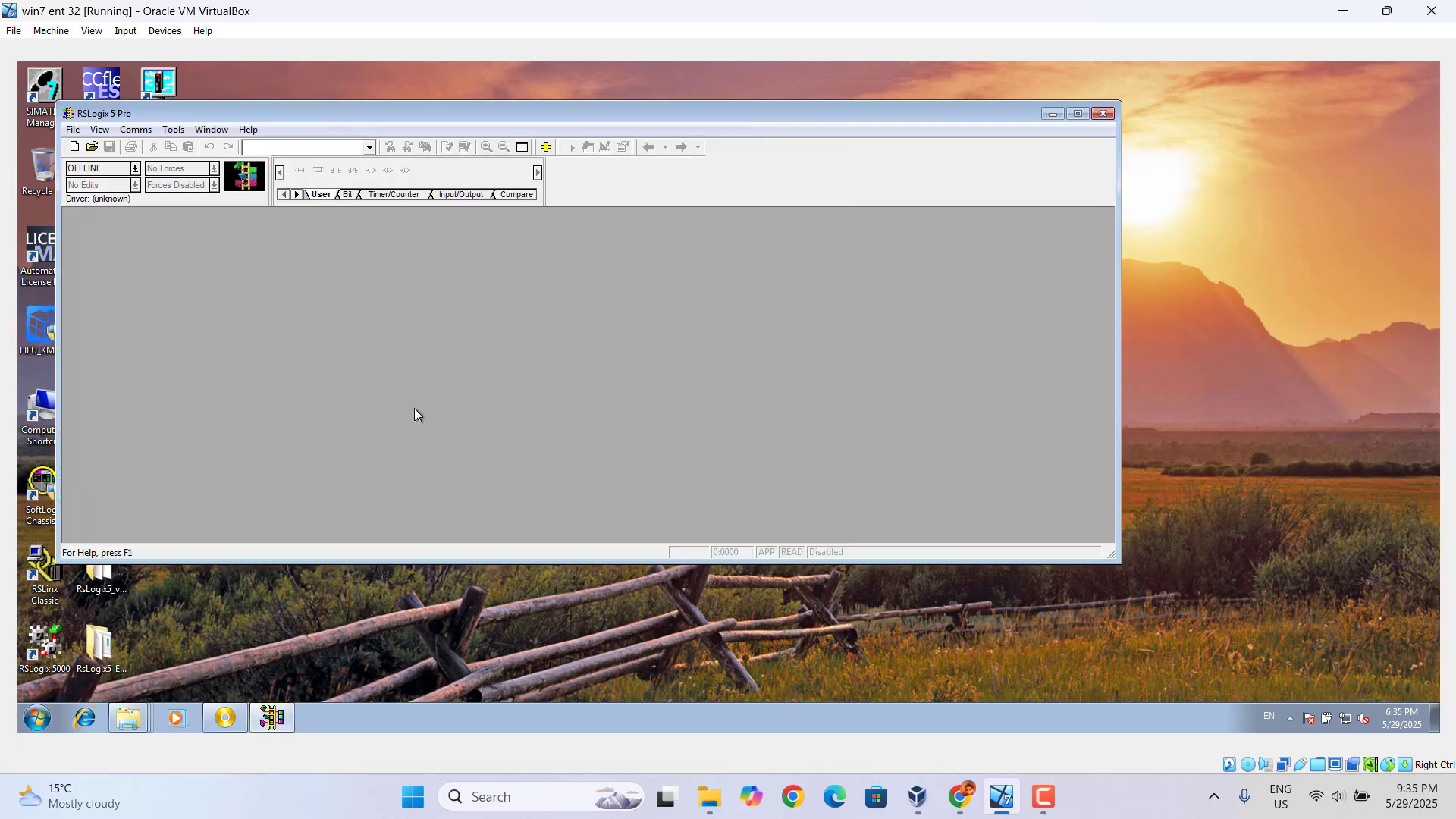
left_click(74, 146)
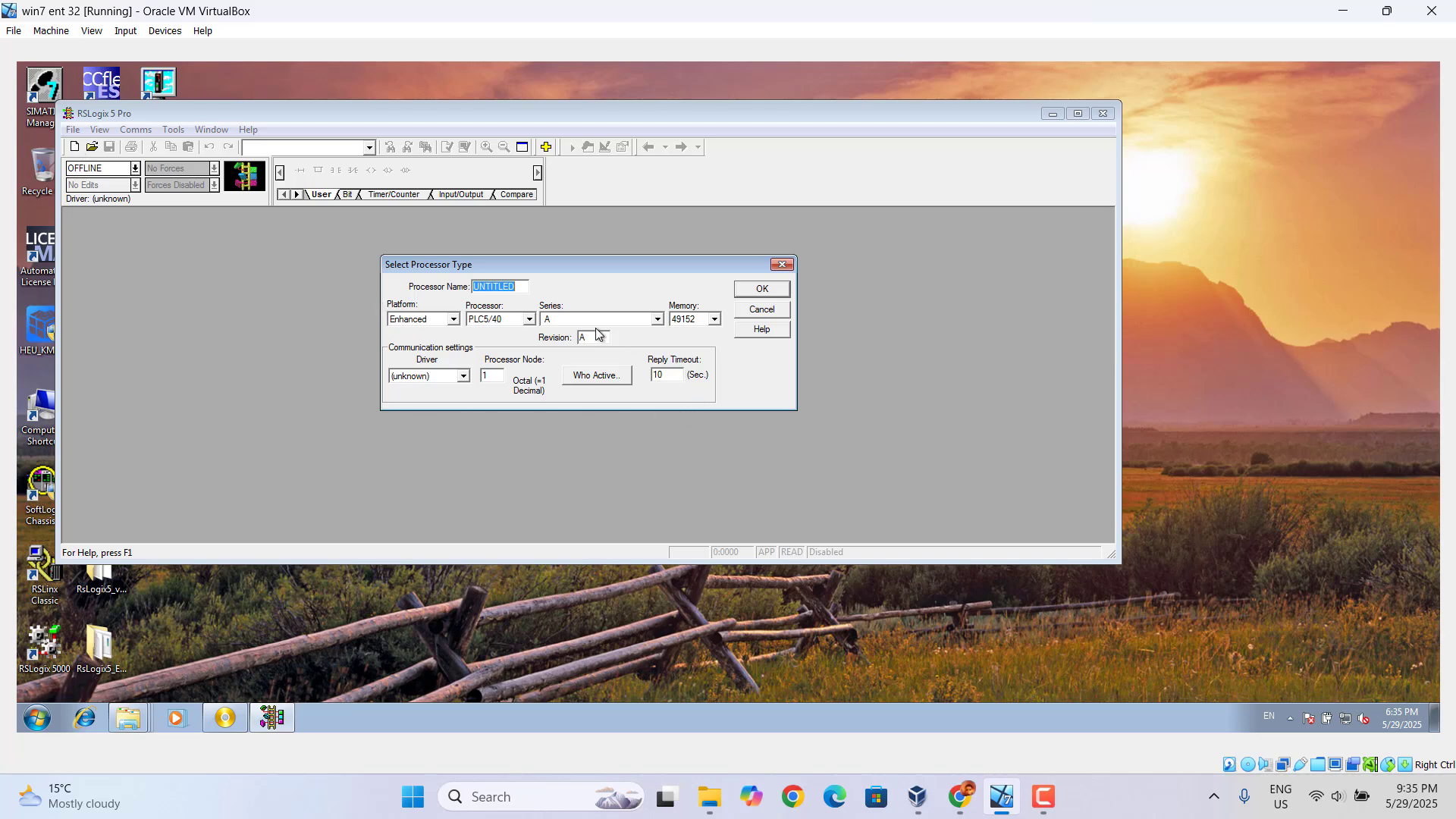
left_click(530, 320)
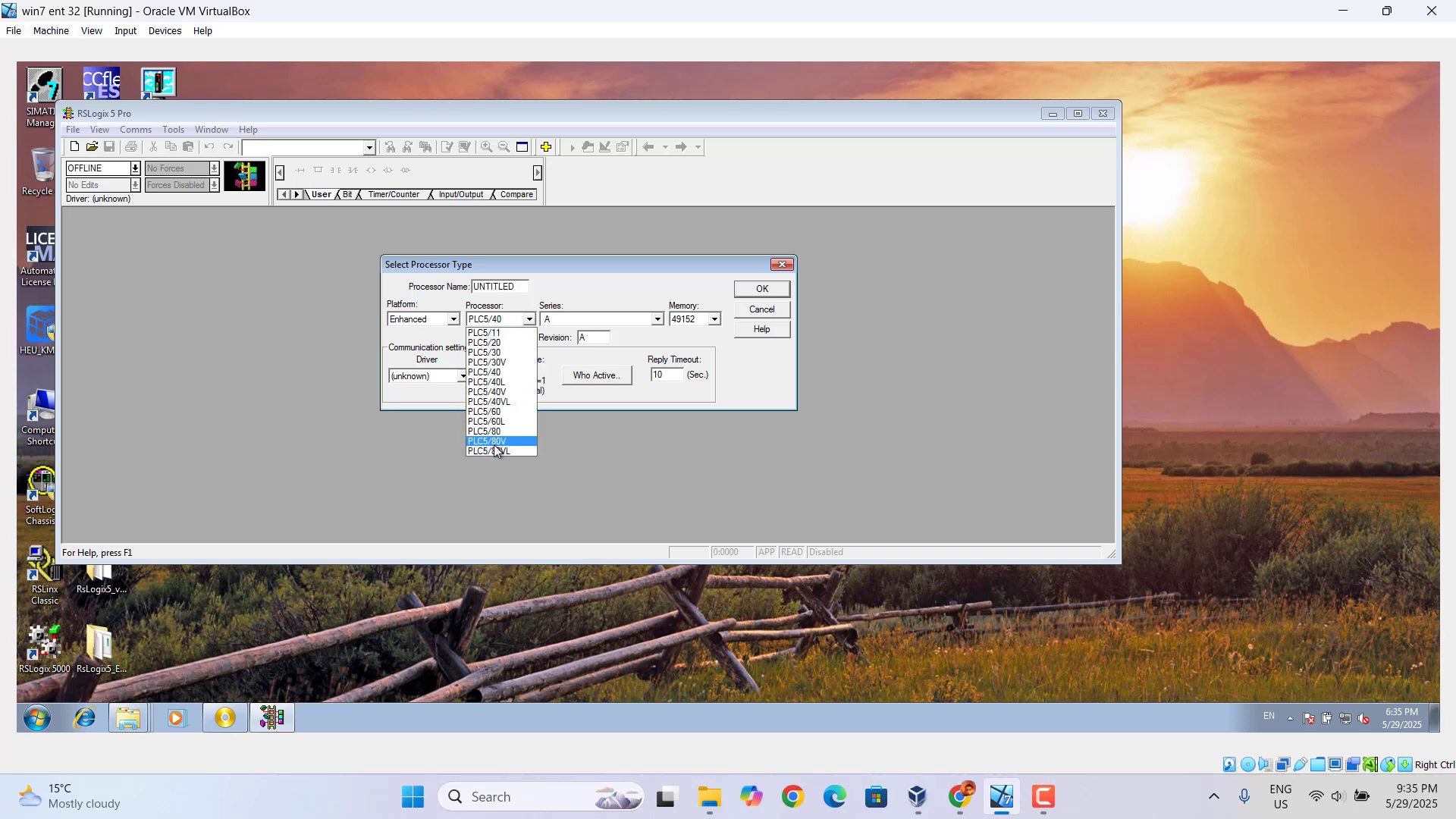
left_click(499, 412)
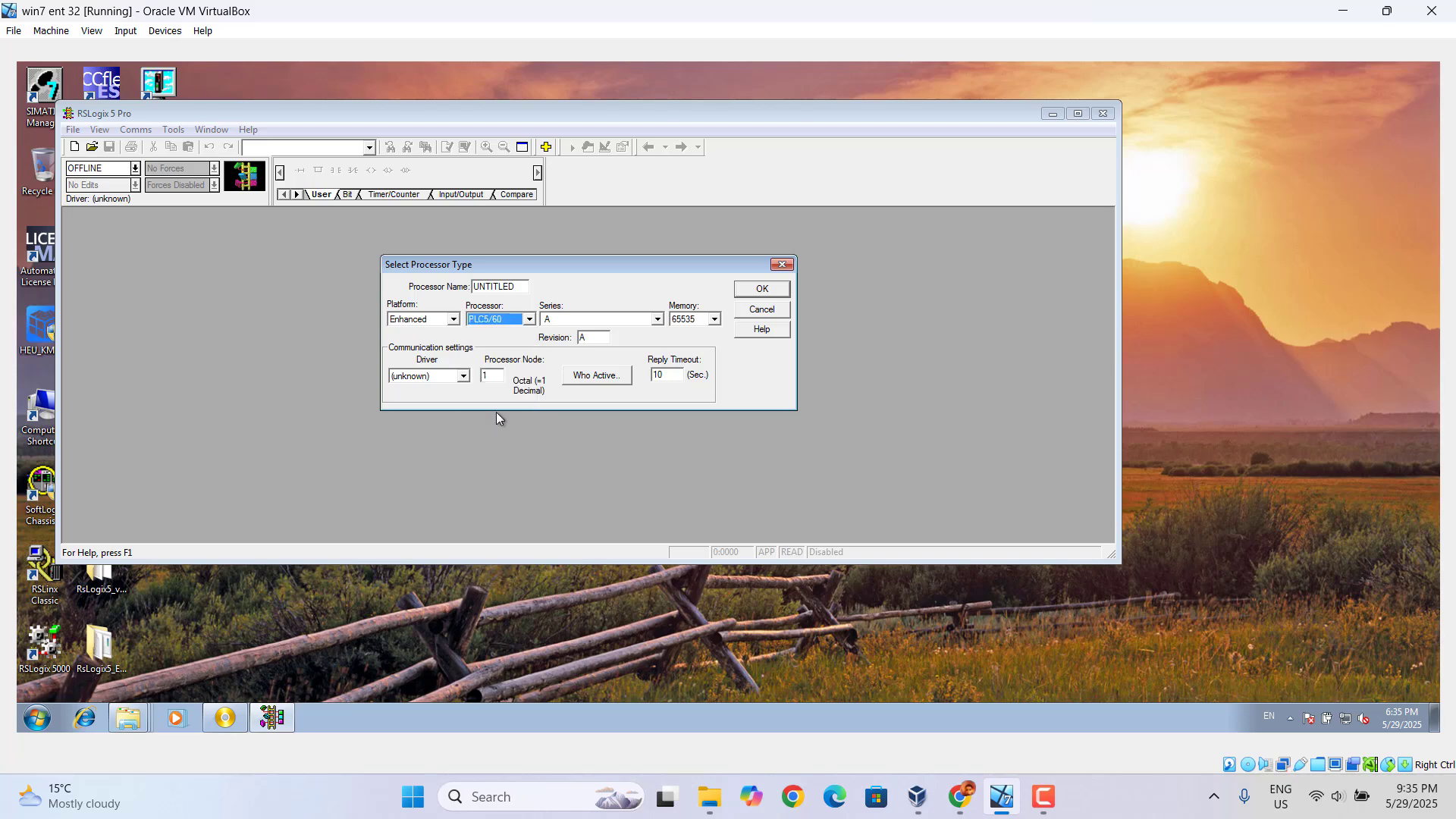
left_click(763, 291)
left_click(761, 291)
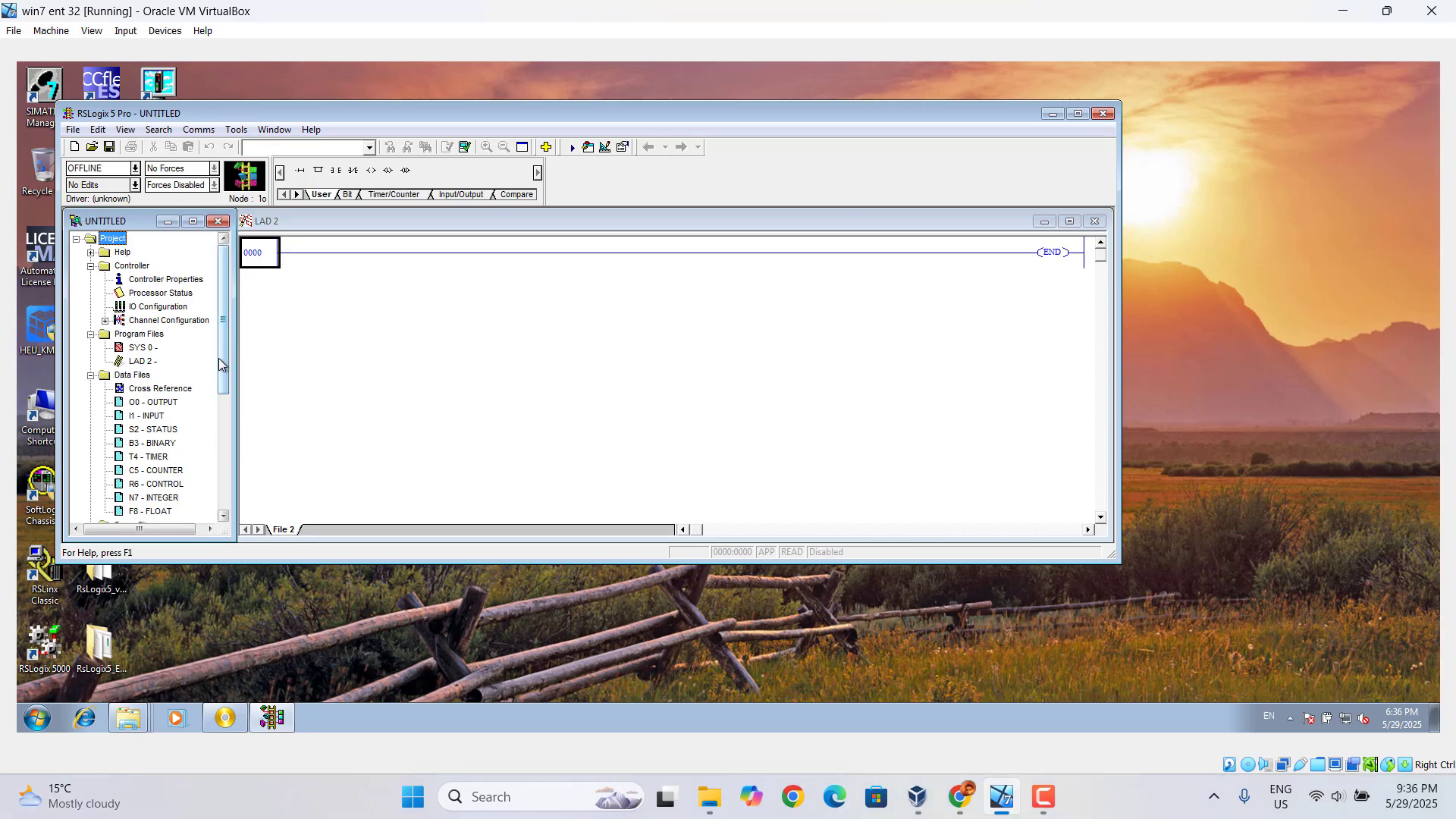
Open the new project's I/O configuration and maximize the chassis table
left_click_drag(220, 381, 223, 326)
left_click(147, 306)
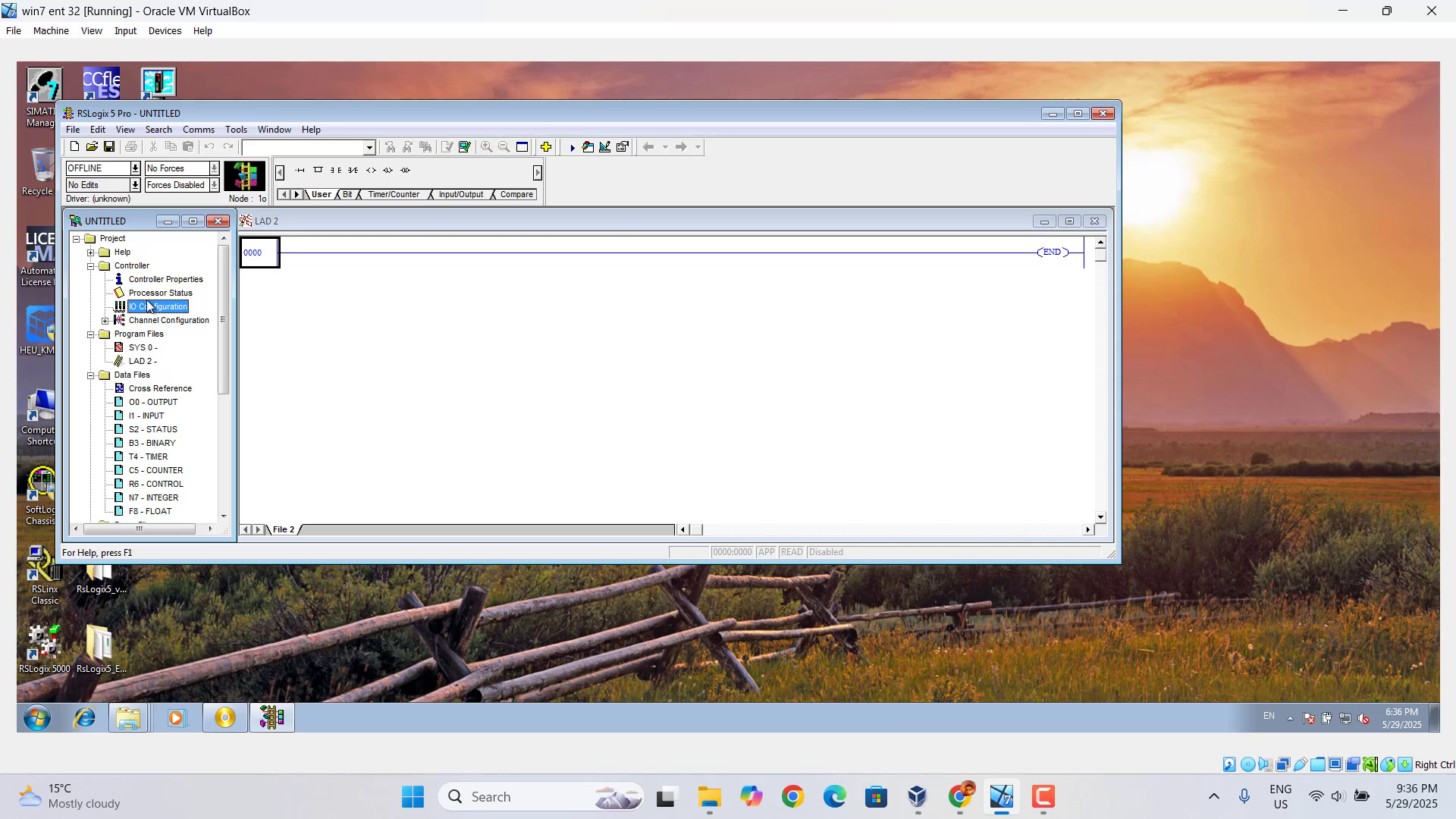
double_click(147, 305)
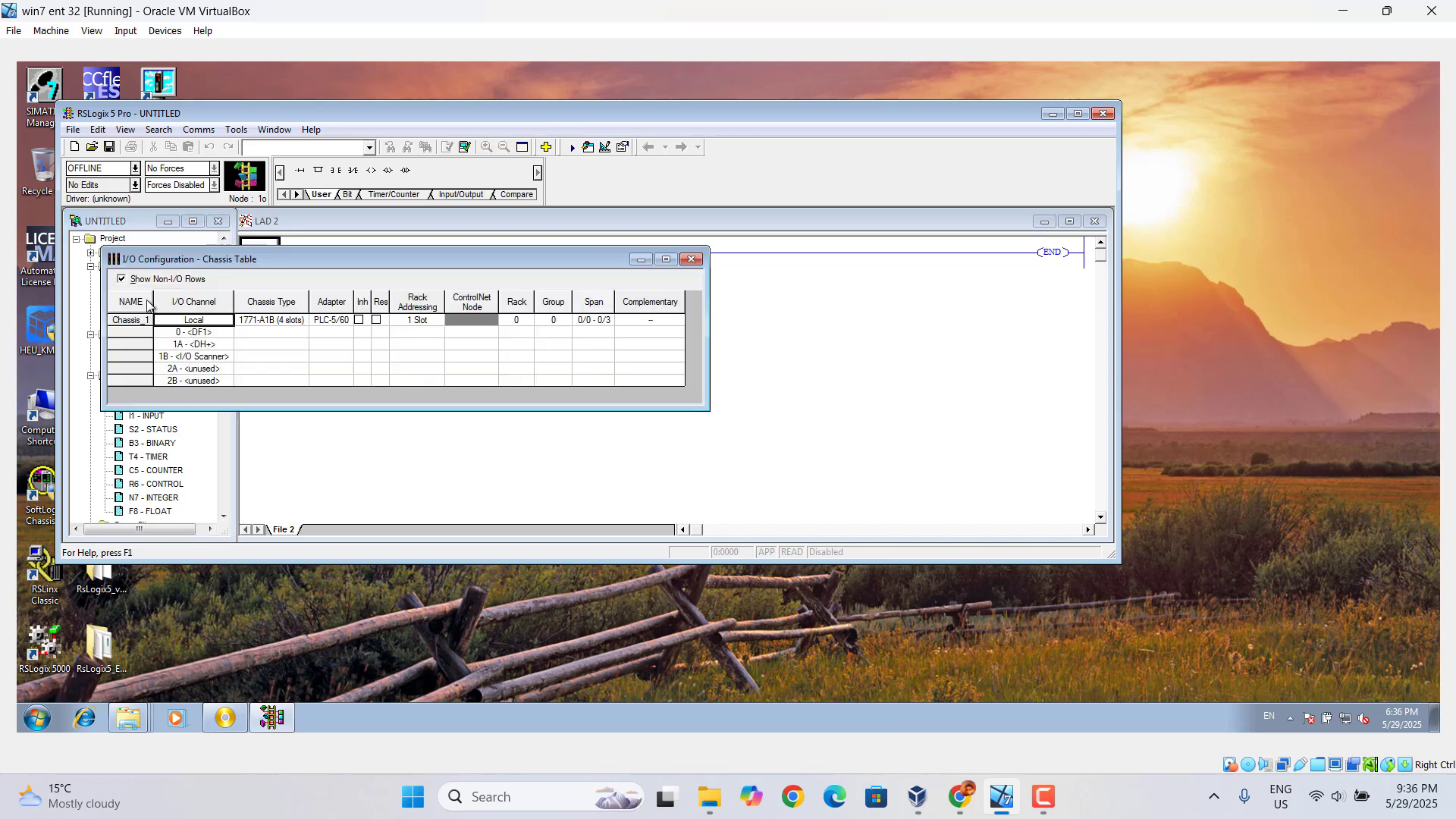
left_click(664, 261)
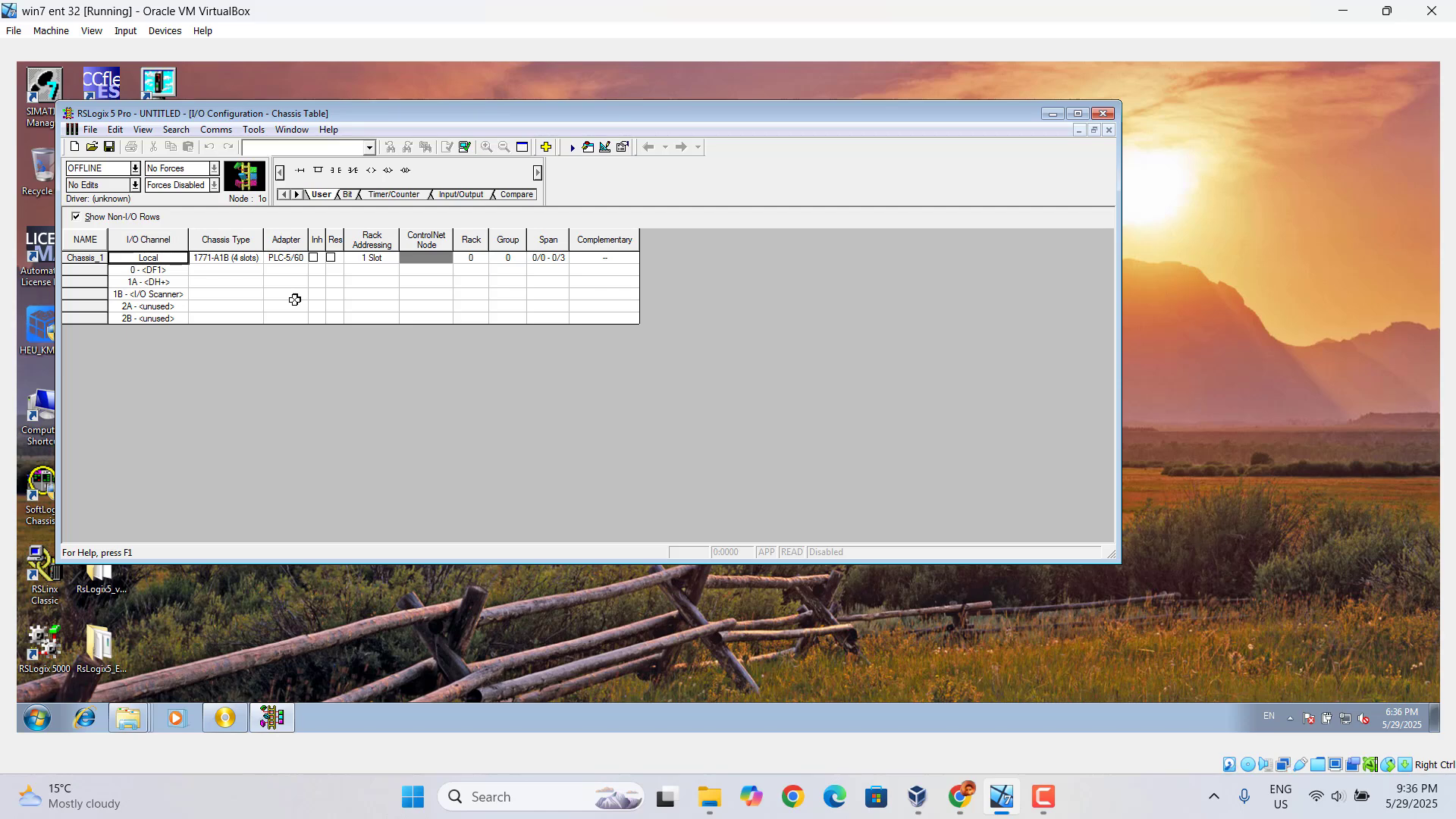
Apply 1 Slot rack addressing in the local chassis properties and close RSLogix 5
left_click(381, 262)
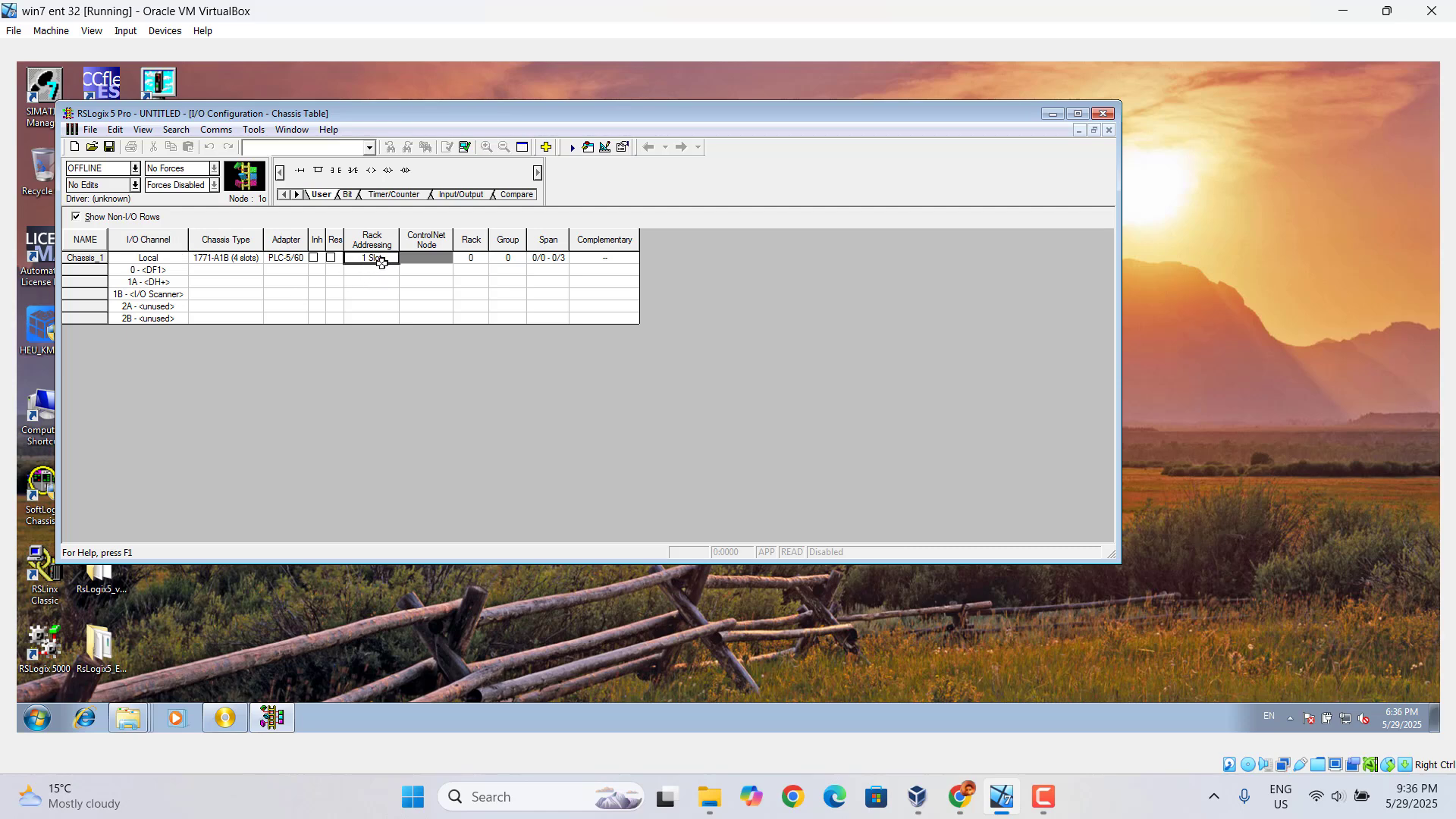
double_click(381, 263)
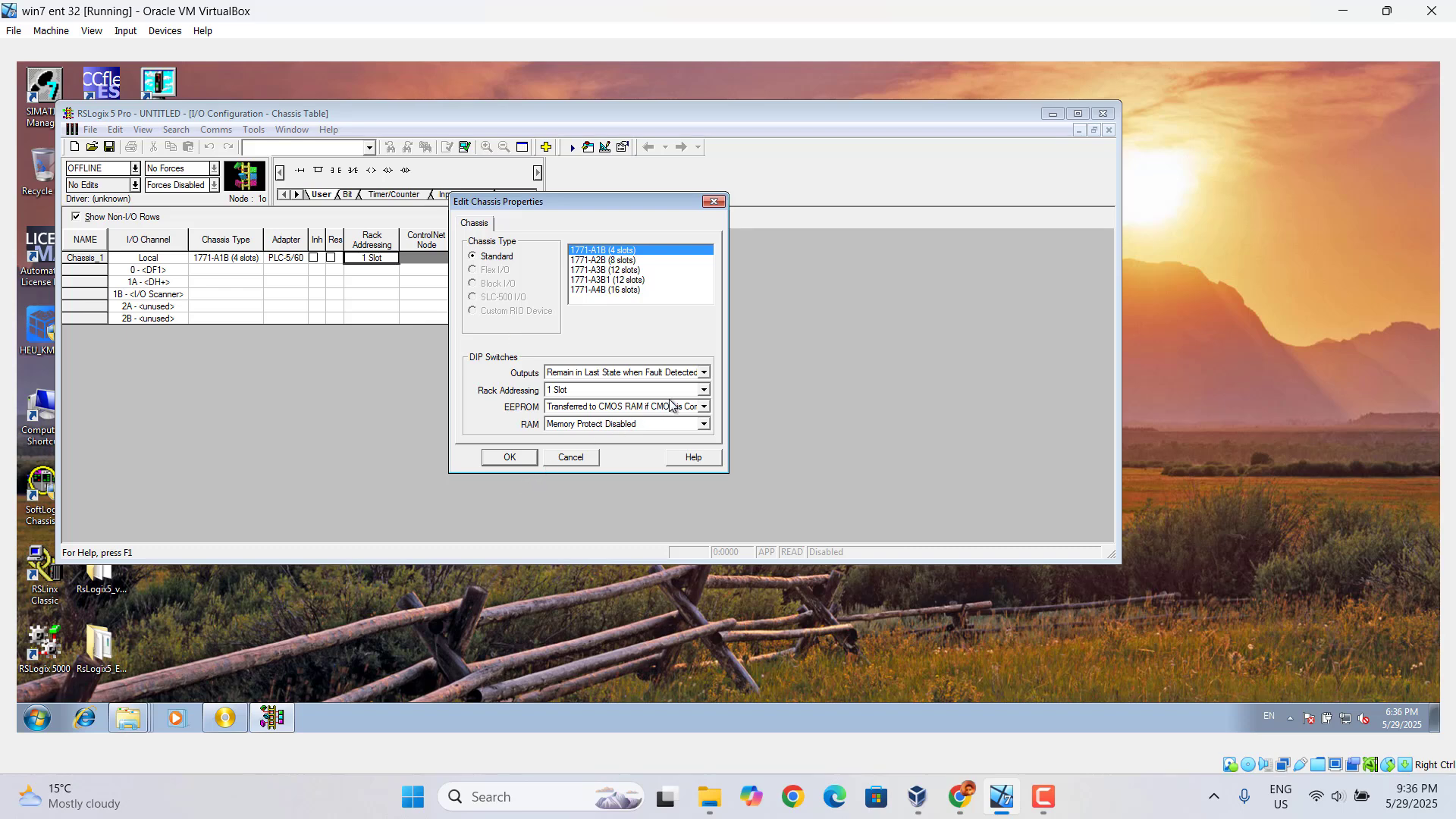
left_click(703, 390)
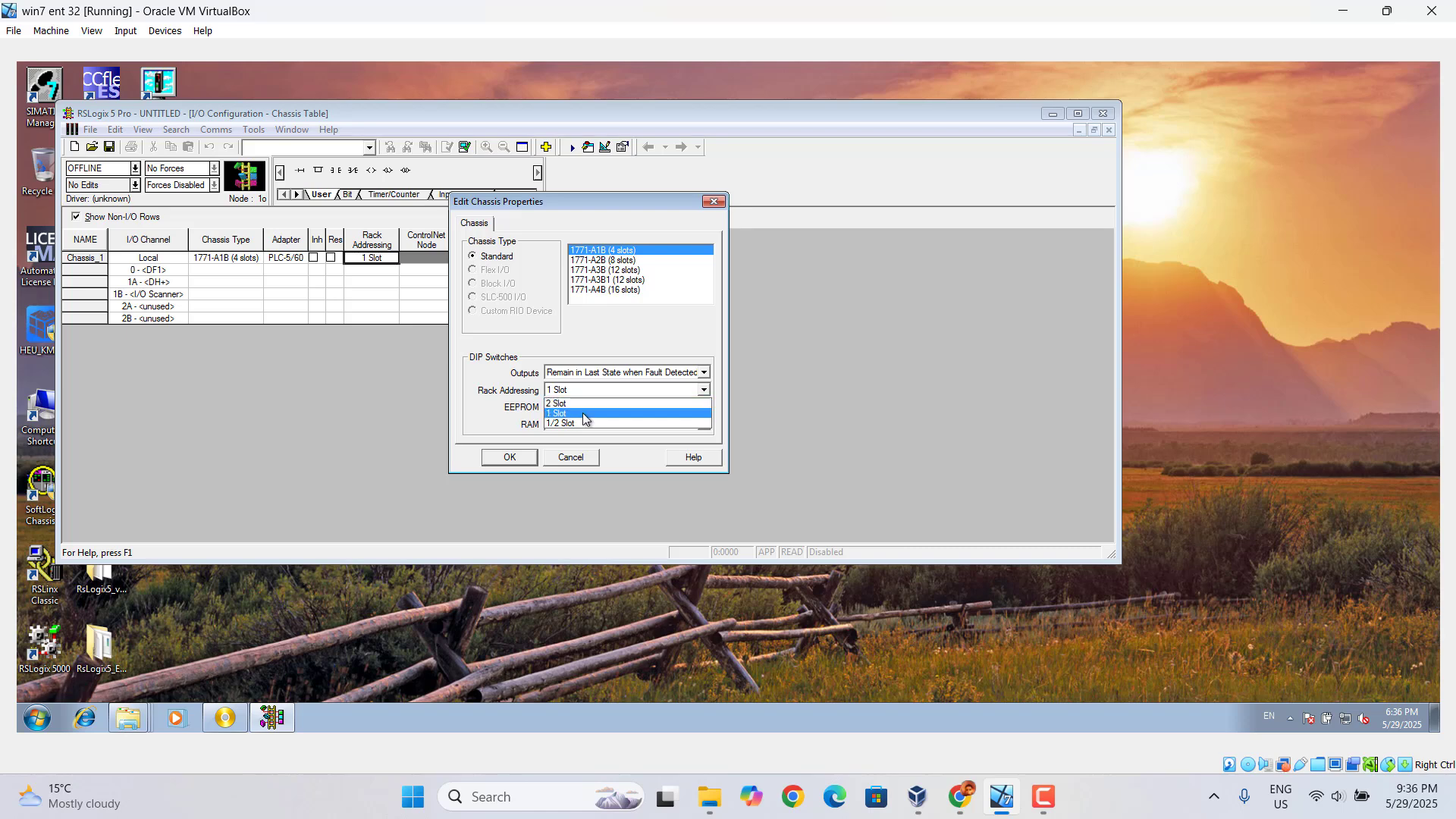
left_click(505, 464)
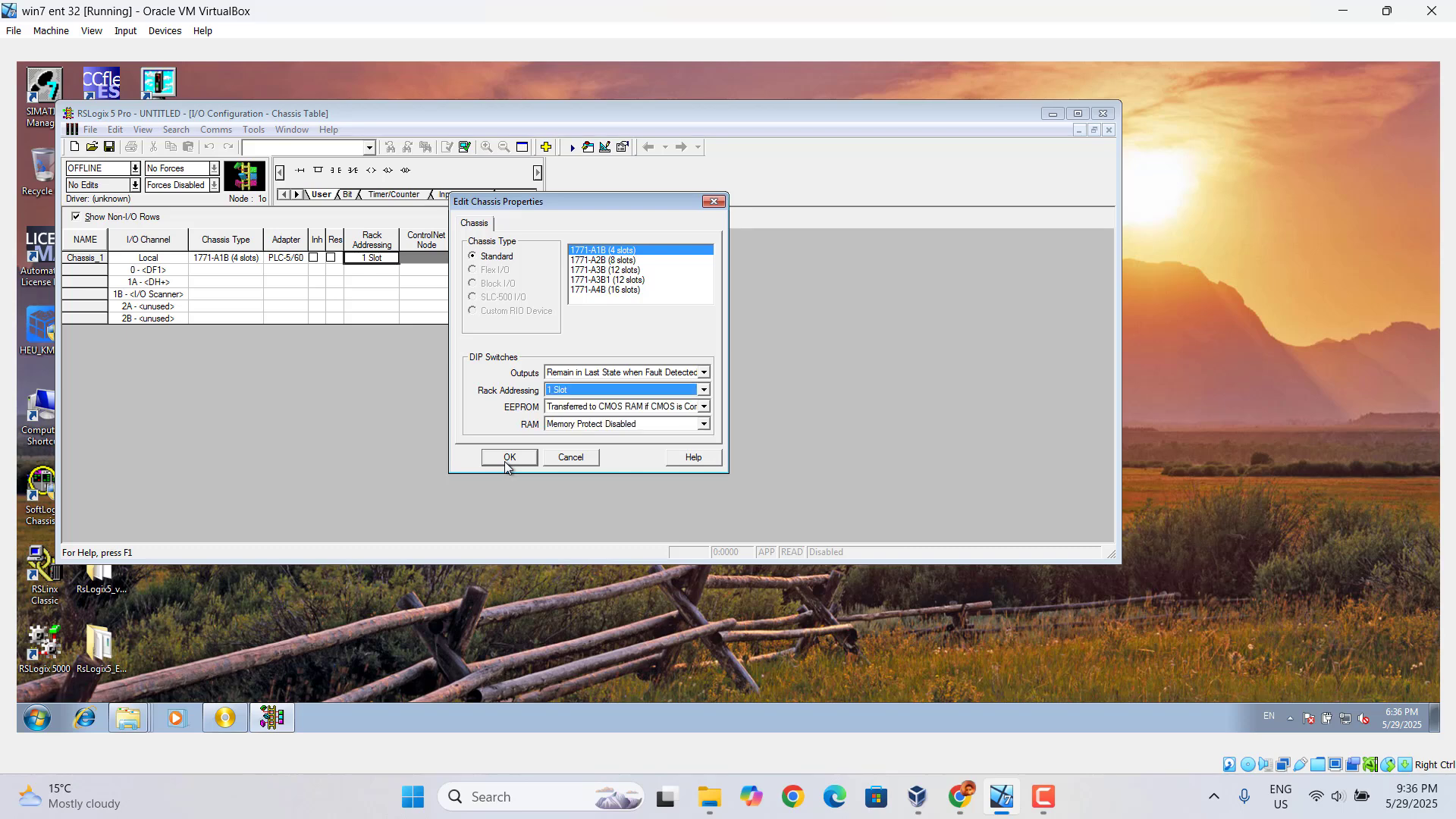
left_click(507, 457)
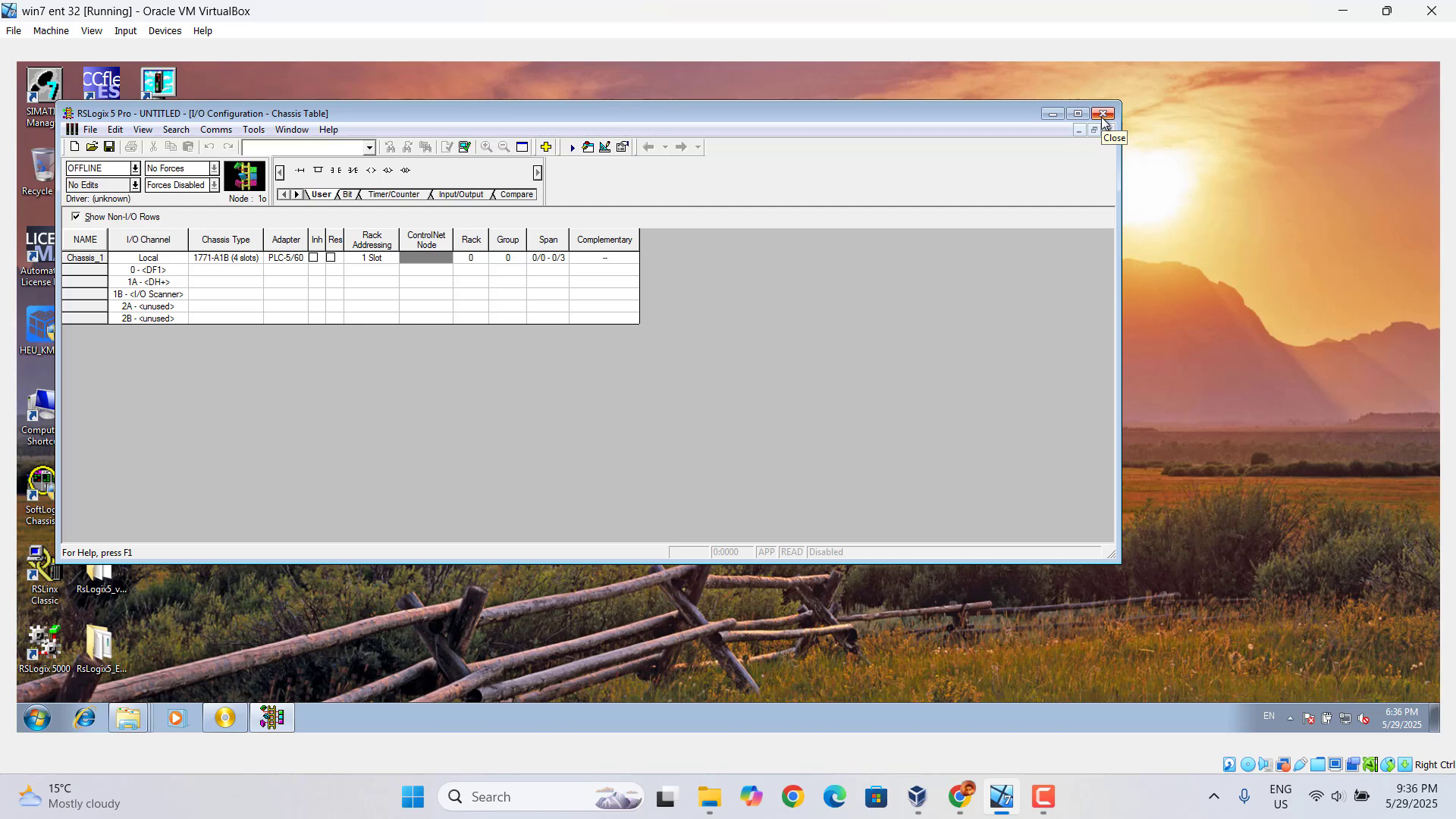
left_click(1102, 119)
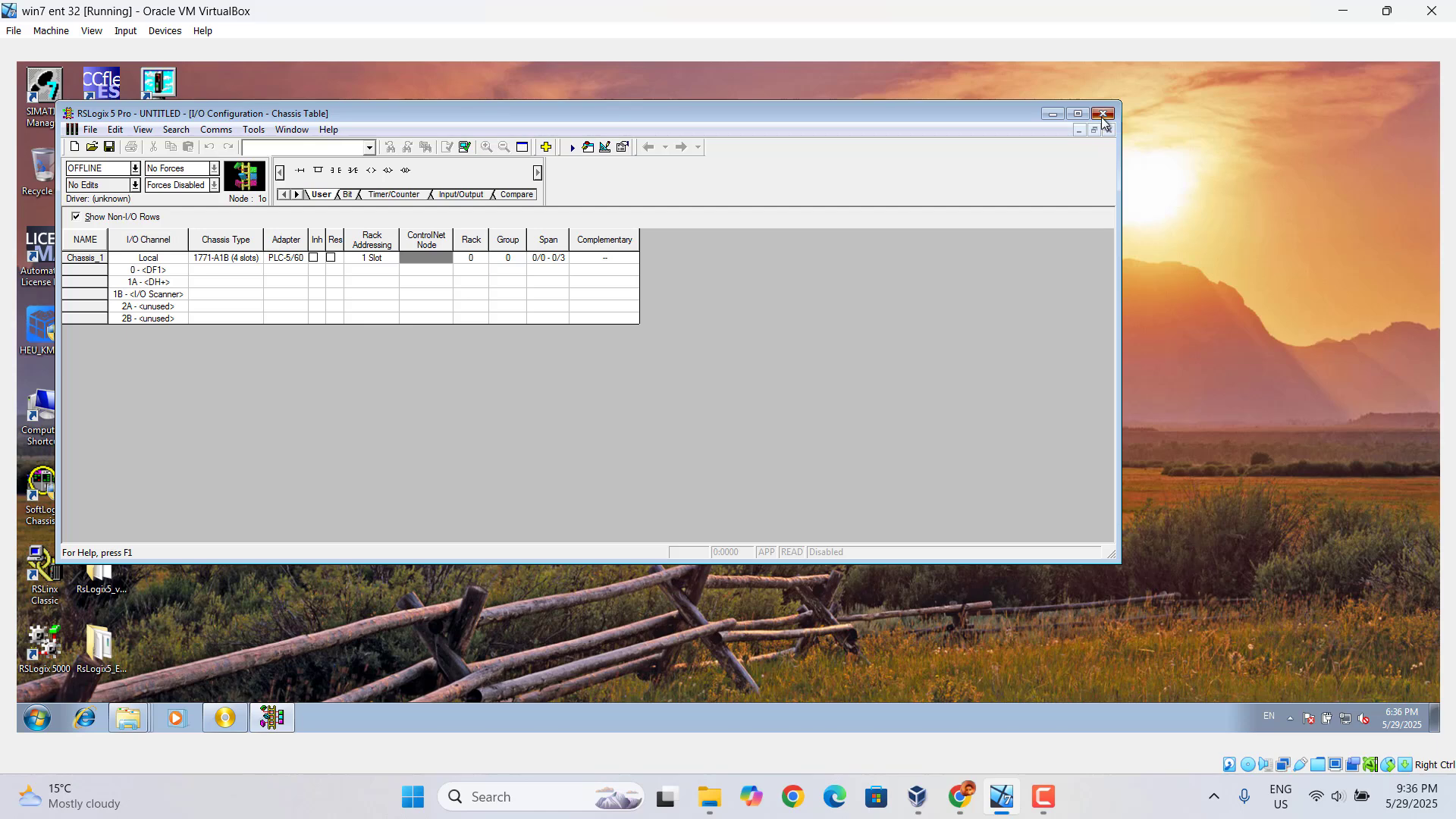